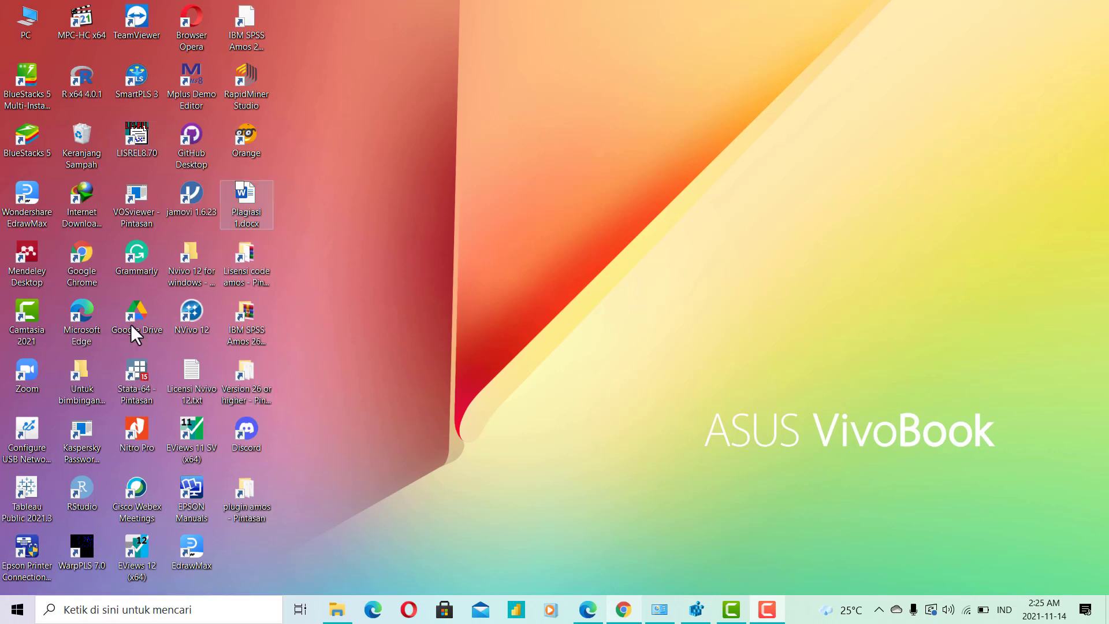
Look through the installed programs for the IBM SPSS Statistics group and examine its entries.
{"action": "left_click", "coordinate": [17, 606]}
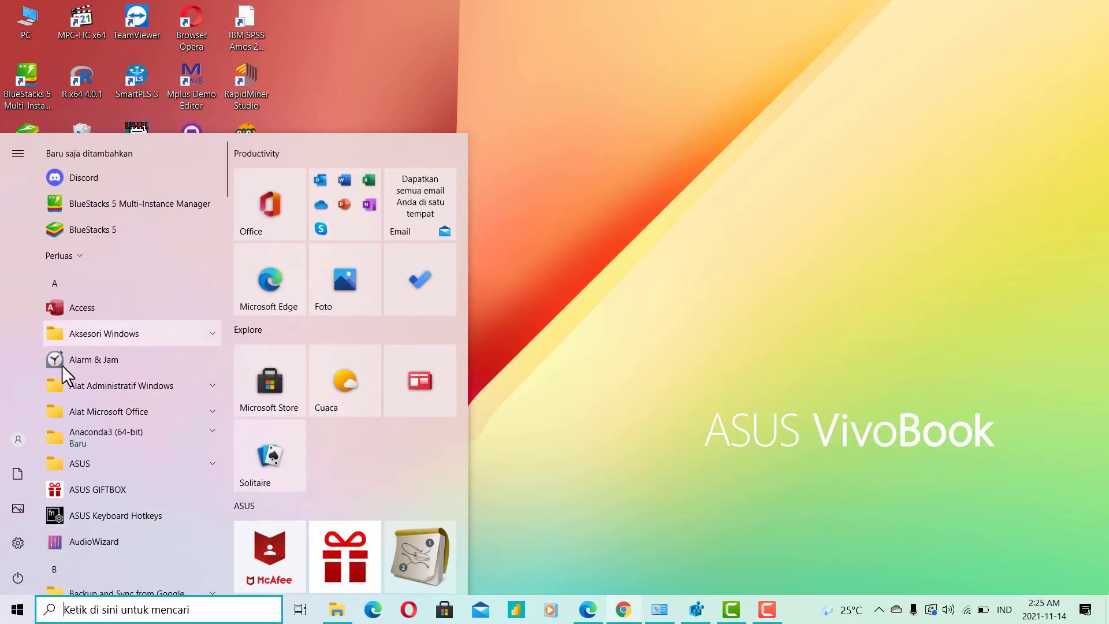
{"action": "scroll", "coordinate": [87, 416], "scroll_direction": "down", "scroll_amount": 5}
{"action": "scroll", "coordinate": [98, 440], "scroll_direction": "down", "scroll_amount": 10}
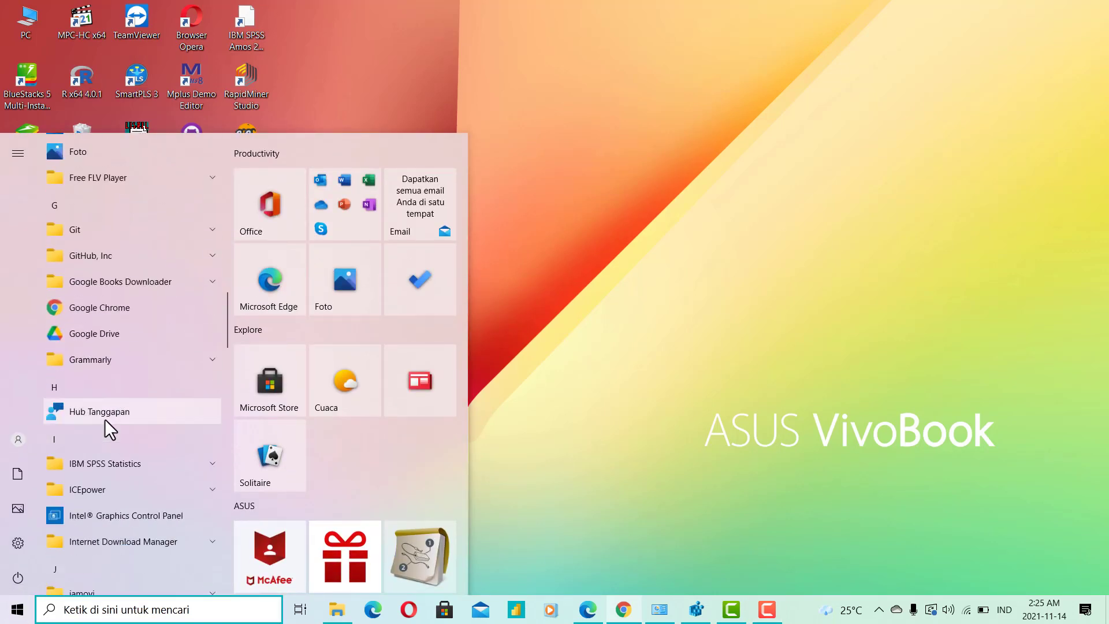
{"action": "scroll", "coordinate": [109, 428], "scroll_direction": "down", "scroll_amount": 3}
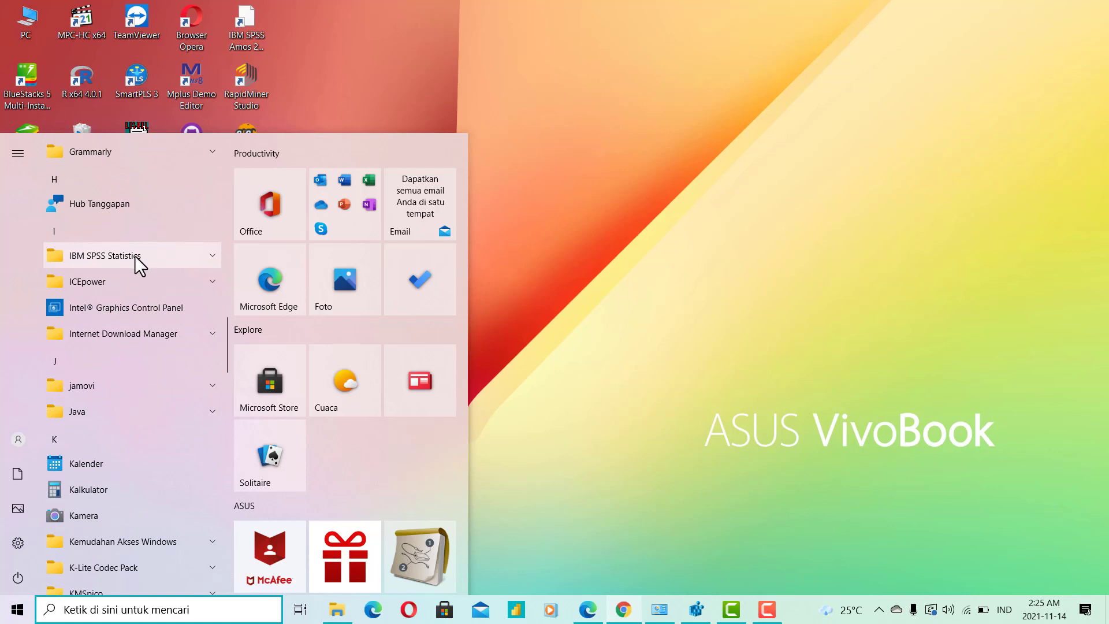
{"action": "left_click", "coordinate": [211, 259]}
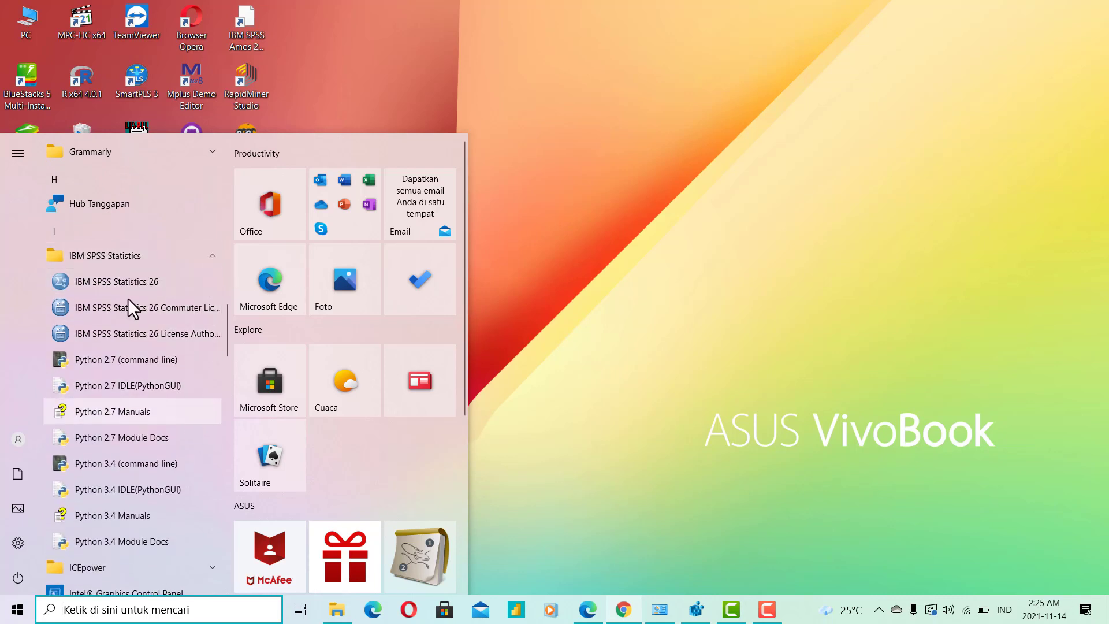
{"action": "left_click", "coordinate": [631, 163]}
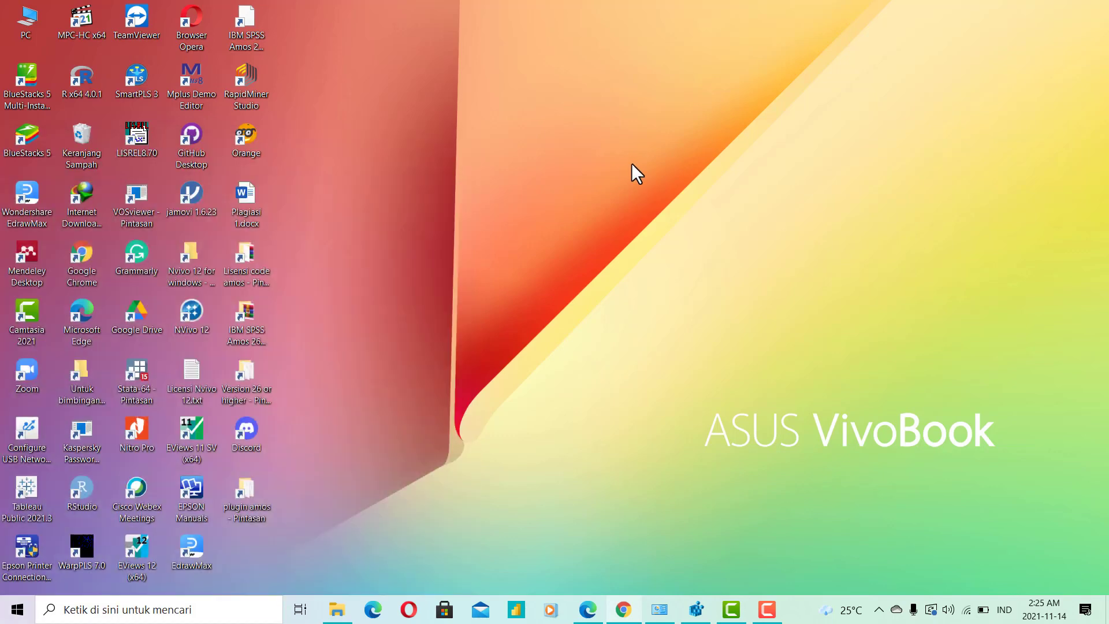
{"action": "right_click", "coordinate": [632, 163]}
{"action": "left_click", "coordinate": [672, 209]}
{"action": "right_click", "coordinate": [513, 128]}
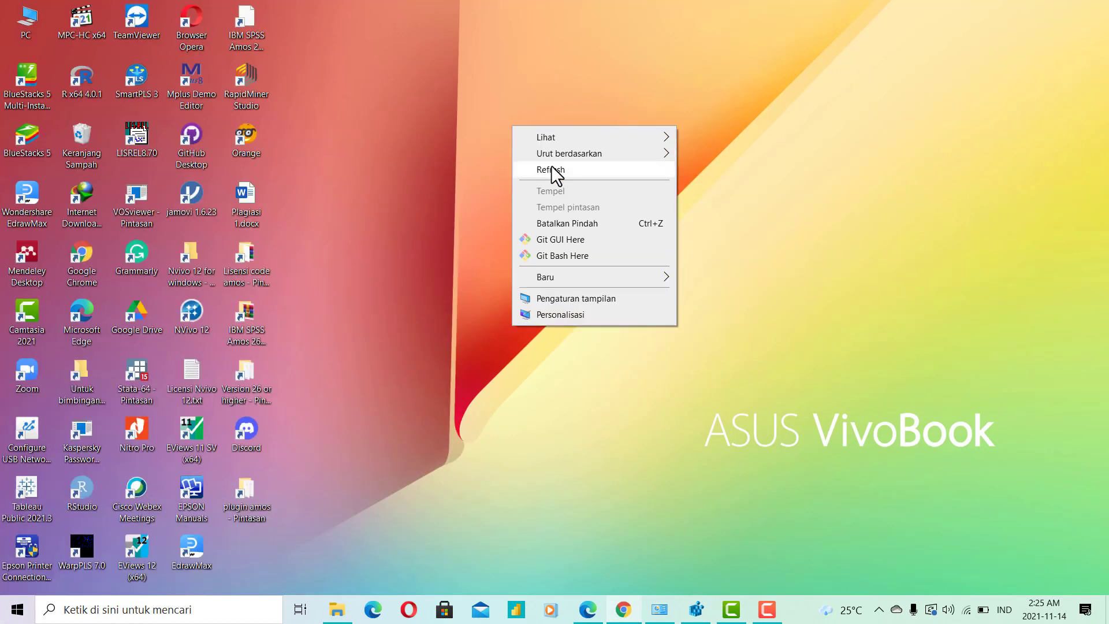
{"action": "left_click", "coordinate": [552, 169]}
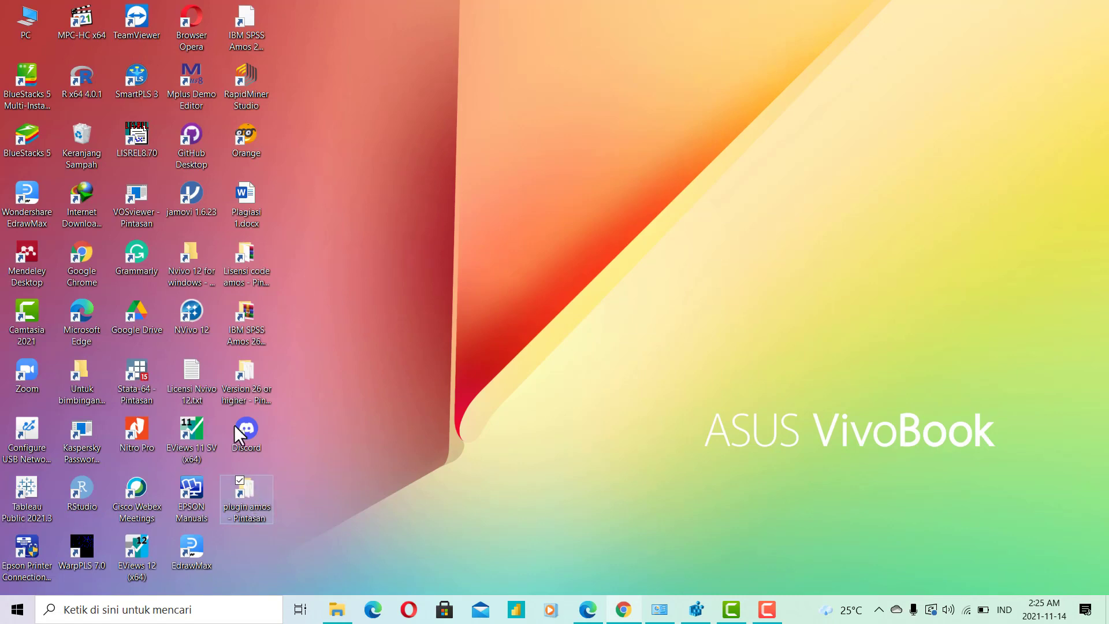
Launch the SPSS_Amos_24_win32.exe installer from the IBM SPSS Amos 24 folder inside plugin amos.
{"action": "double_click", "coordinate": [254, 495]}
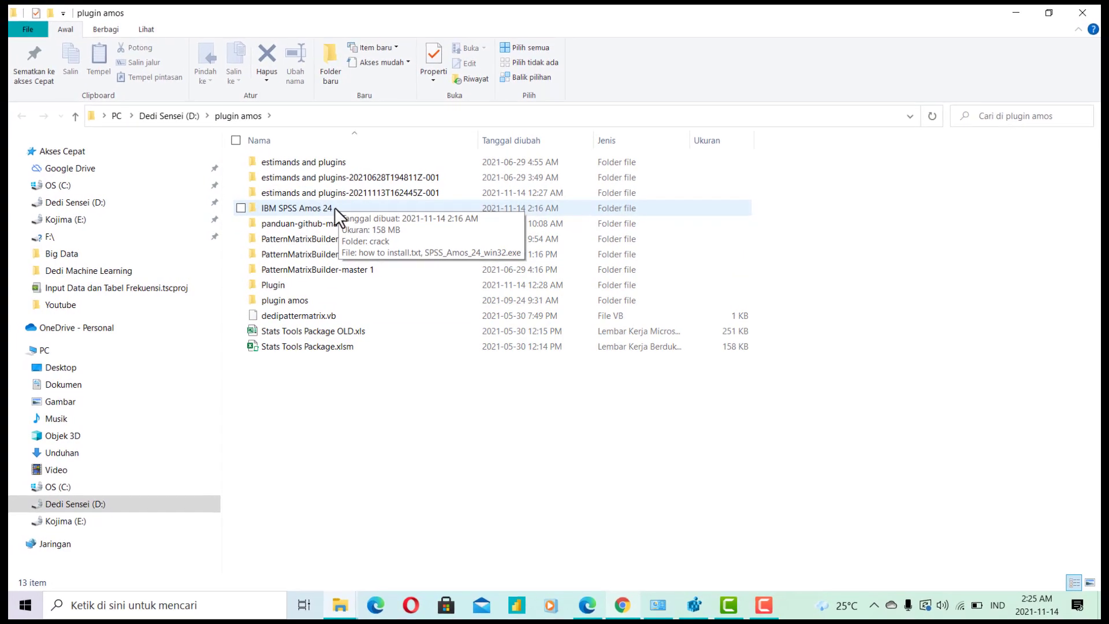
{"action": "double_click", "coordinate": [336, 207]}
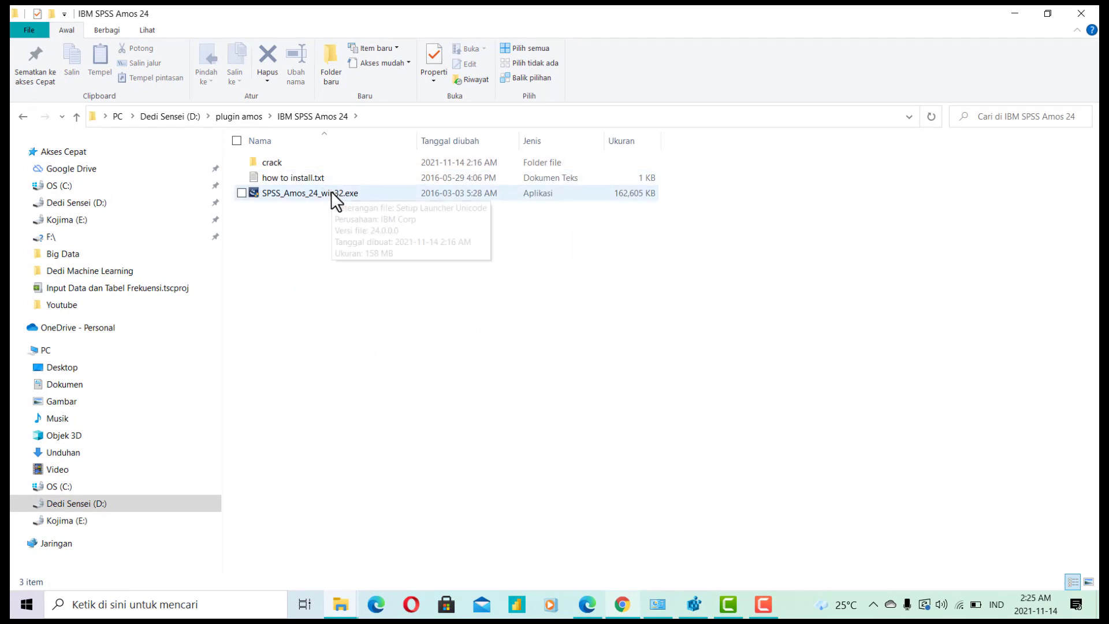
{"action": "left_click", "coordinate": [332, 194]}
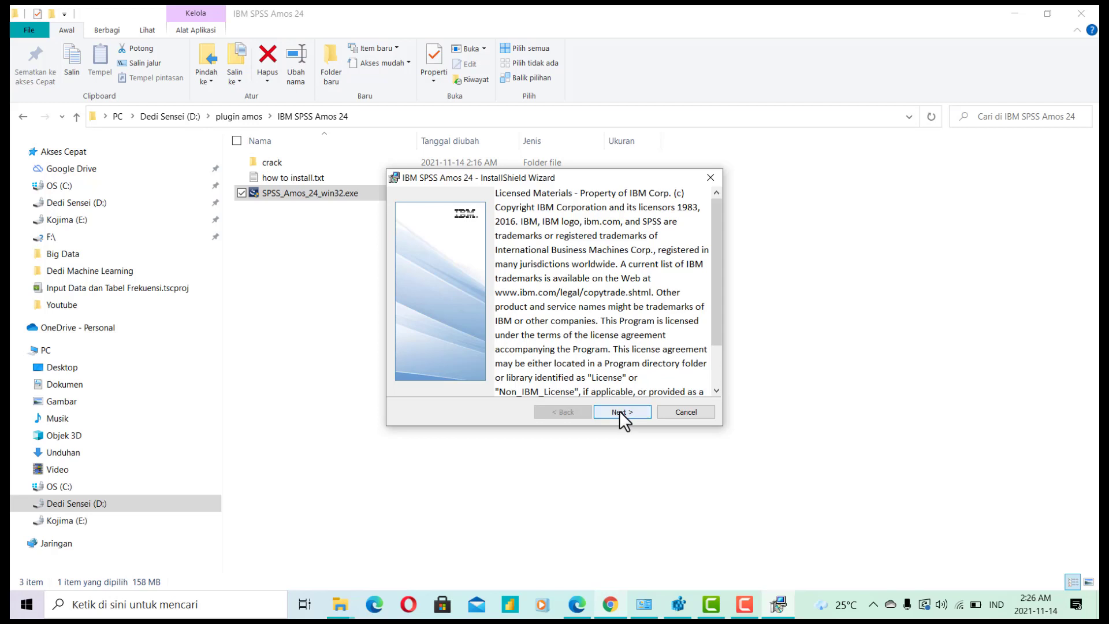
Accept the license agreement in the IBM SPSS Amos 24 setup wizard and start the installation.
{"action": "left_click", "coordinate": [620, 411]}
{"action": "left_click", "coordinate": [482, 359]}
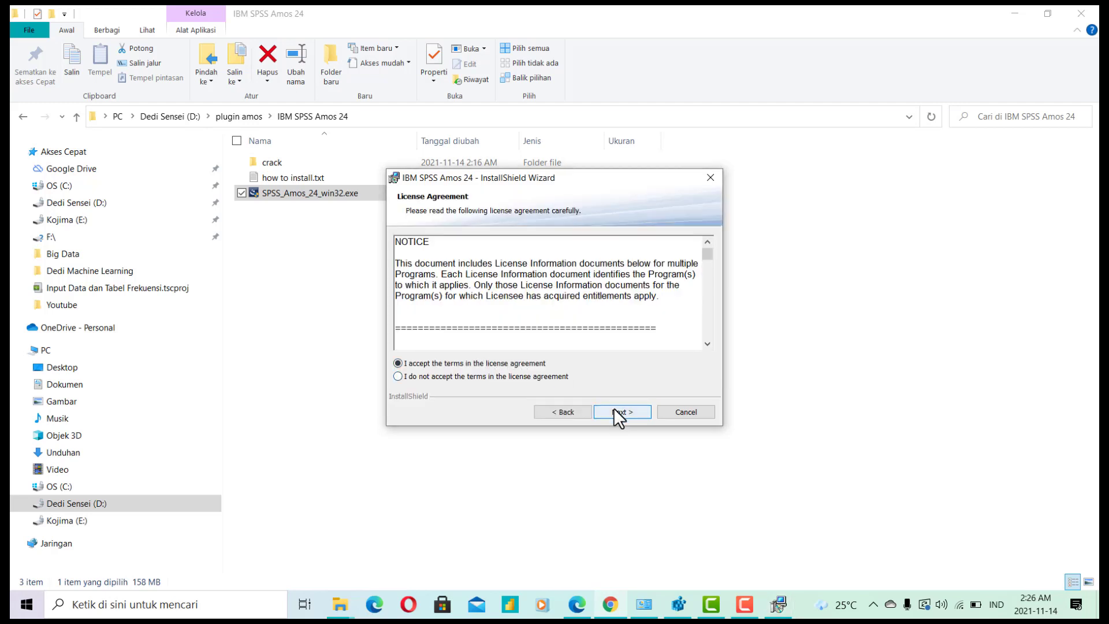
{"action": "left_click", "coordinate": [613, 410]}
{"action": "left_click", "coordinate": [612, 409]}
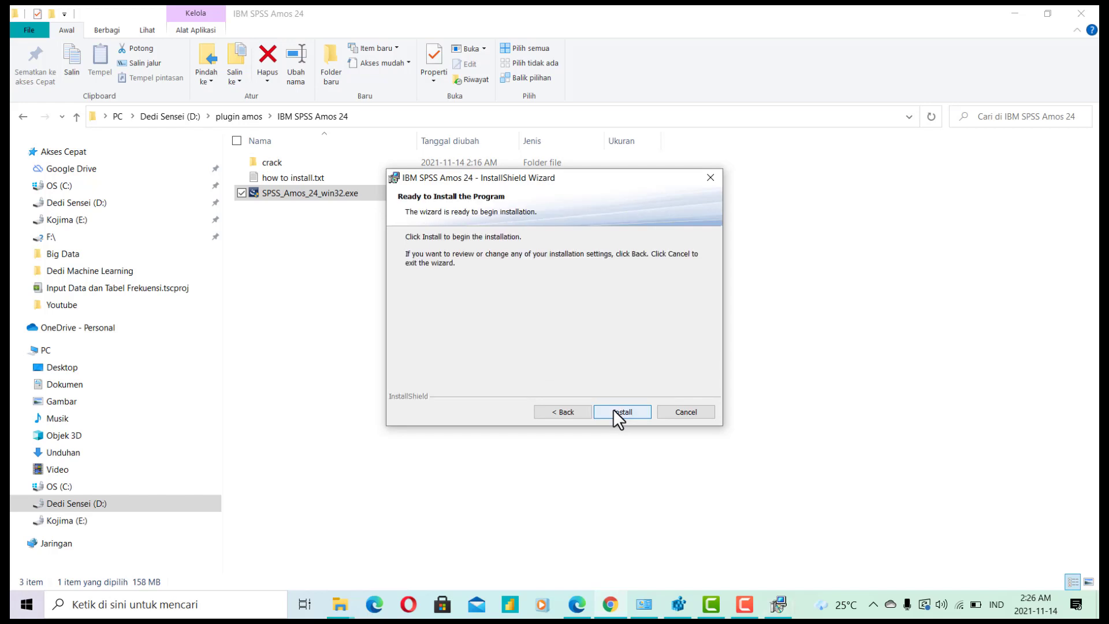
{"action": "left_click", "coordinate": [613, 409]}
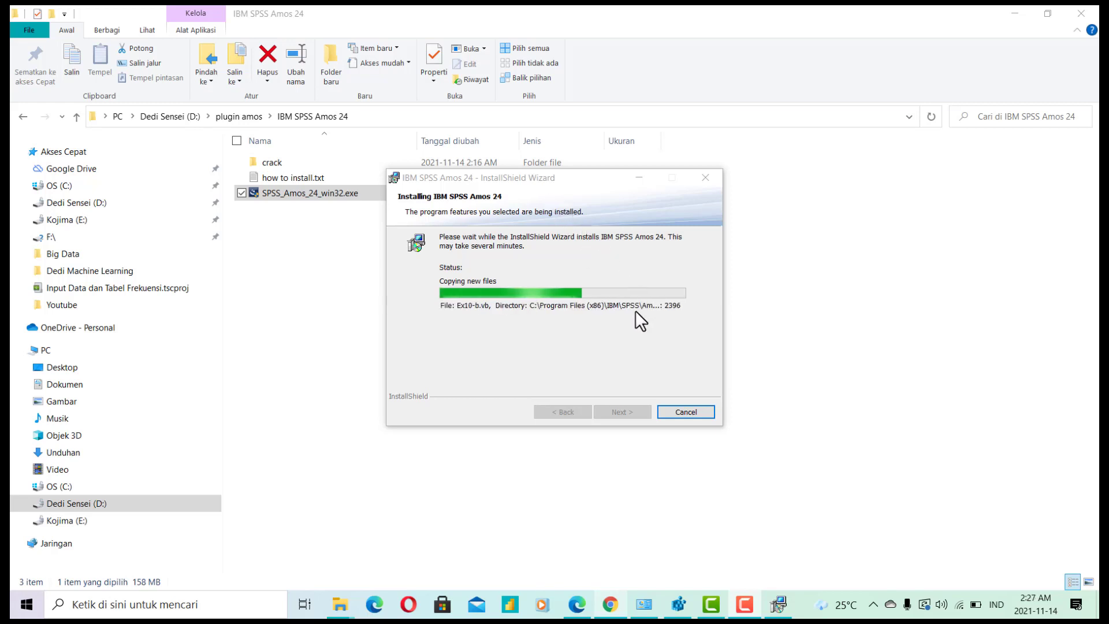
Read the notes in how to install.txt and finish the IBM SPSS Amos 24 setup wizard.
{"action": "double_click", "coordinate": [311, 177]}
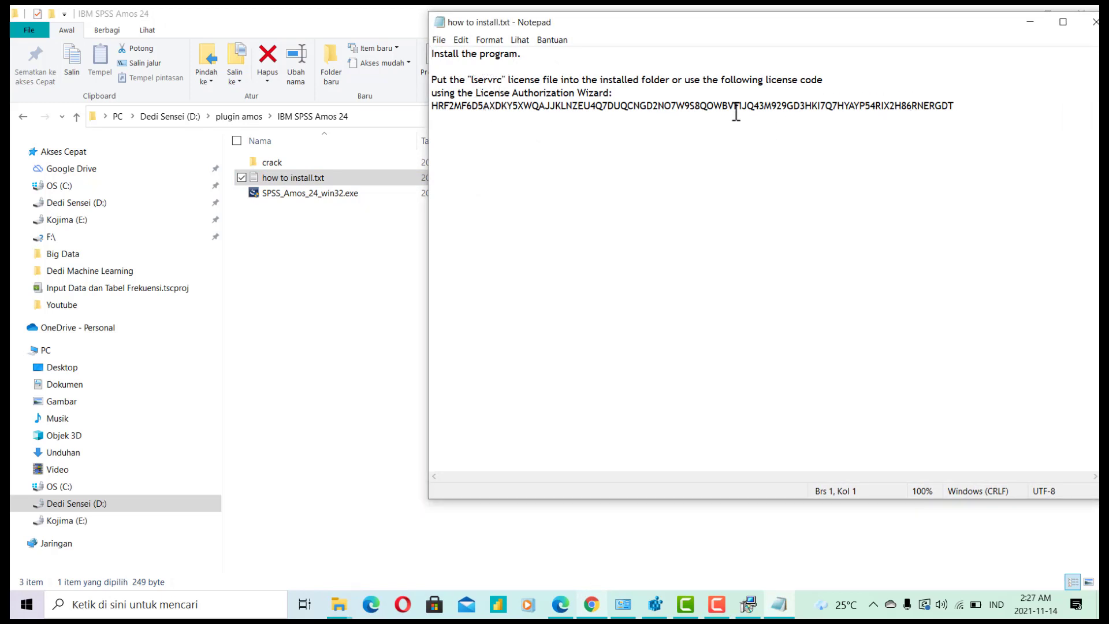
{"action": "left_click", "coordinate": [387, 342]}
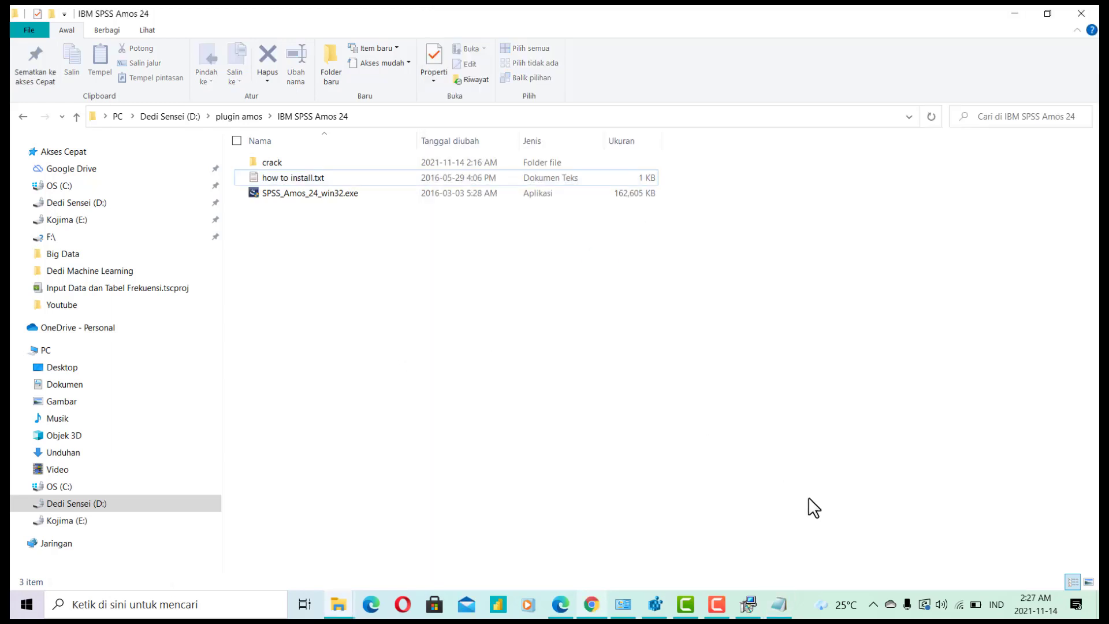
{"action": "left_click", "coordinate": [748, 603]}
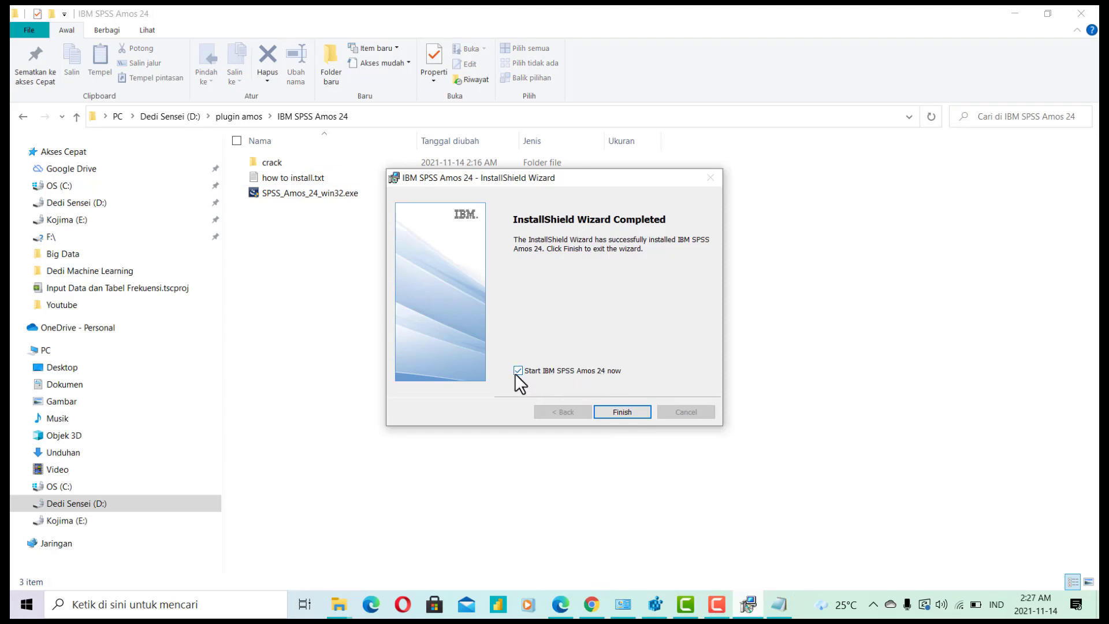
{"action": "left_click", "coordinate": [634, 412]}
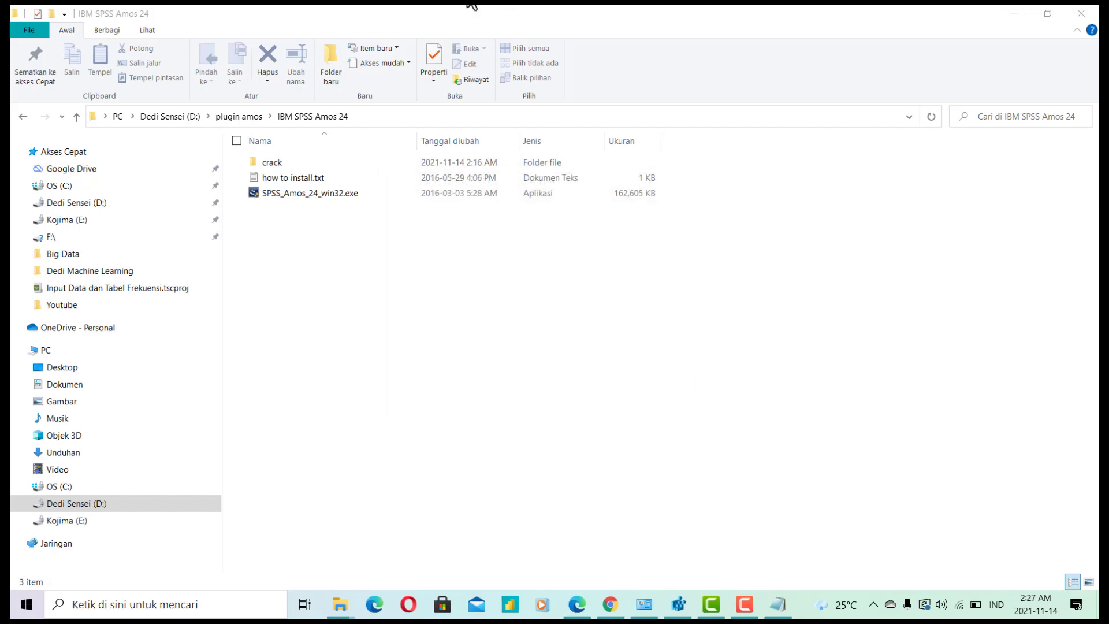
Copy the lservrc file from the crack folder inside IBM SPSS Amos 24.
{"action": "double_click", "coordinate": [380, 161]}
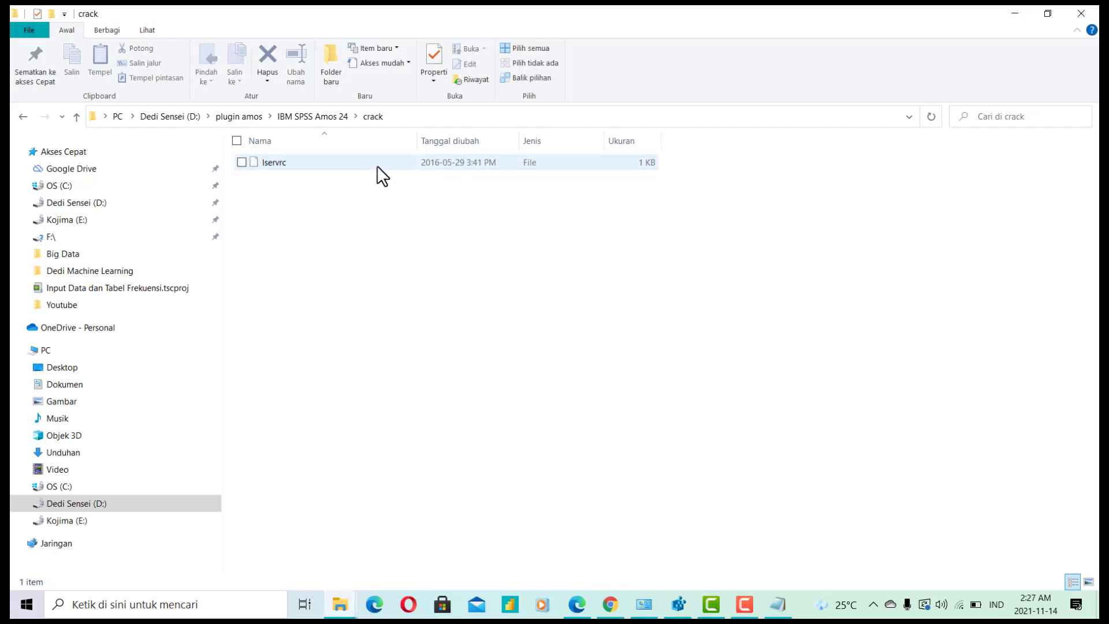
{"action": "right_click", "coordinate": [374, 158]}
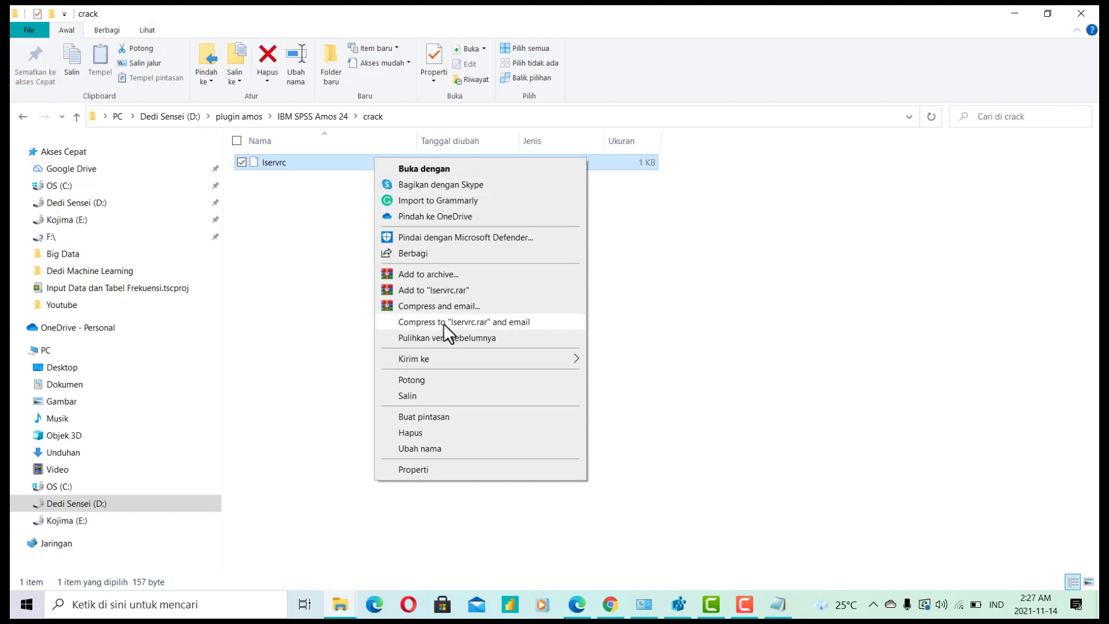
{"action": "left_click", "coordinate": [434, 395]}
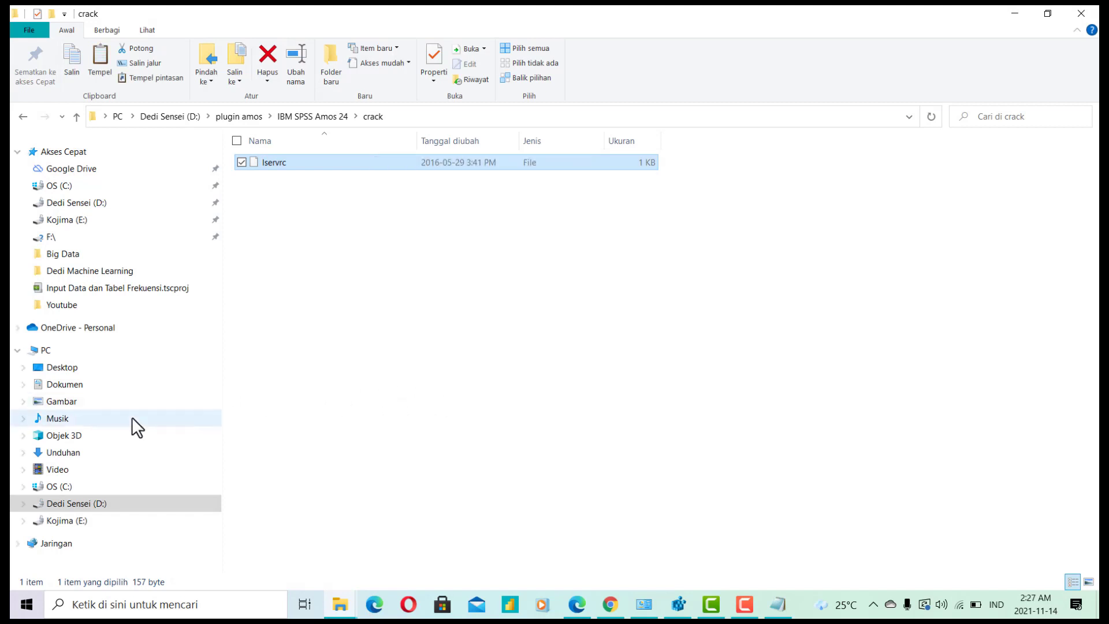
Paste lservrc into C:\File Program (x86)\IBM\SPSS\Amos\24, replacing the existing file and granting administrator permission.
{"action": "left_click", "coordinate": [124, 482]}
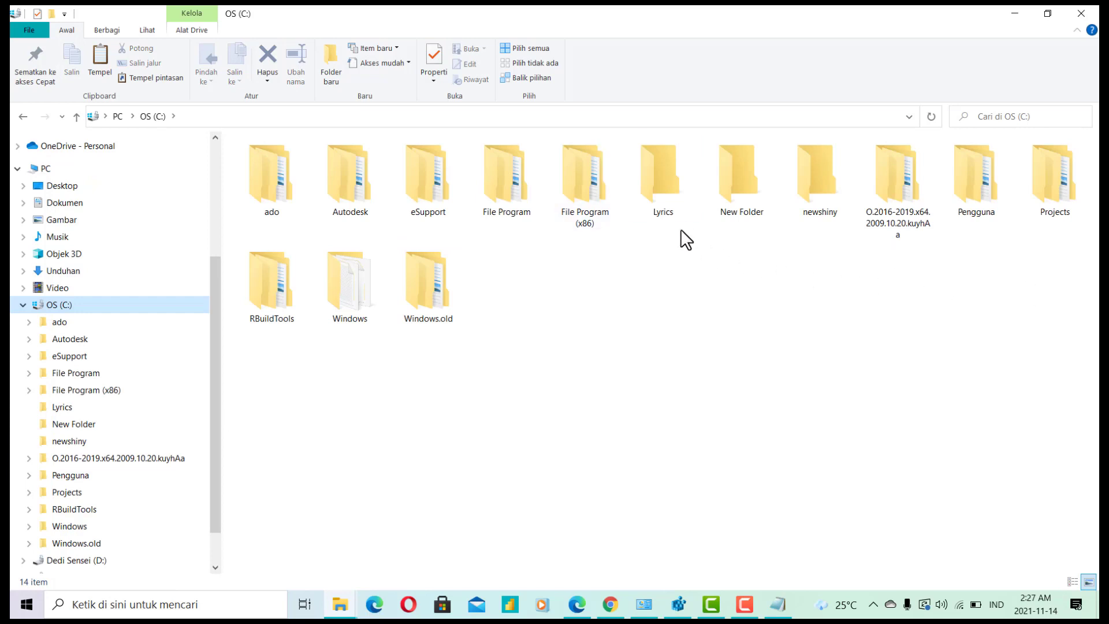
{"action": "double_click", "coordinate": [614, 180]}
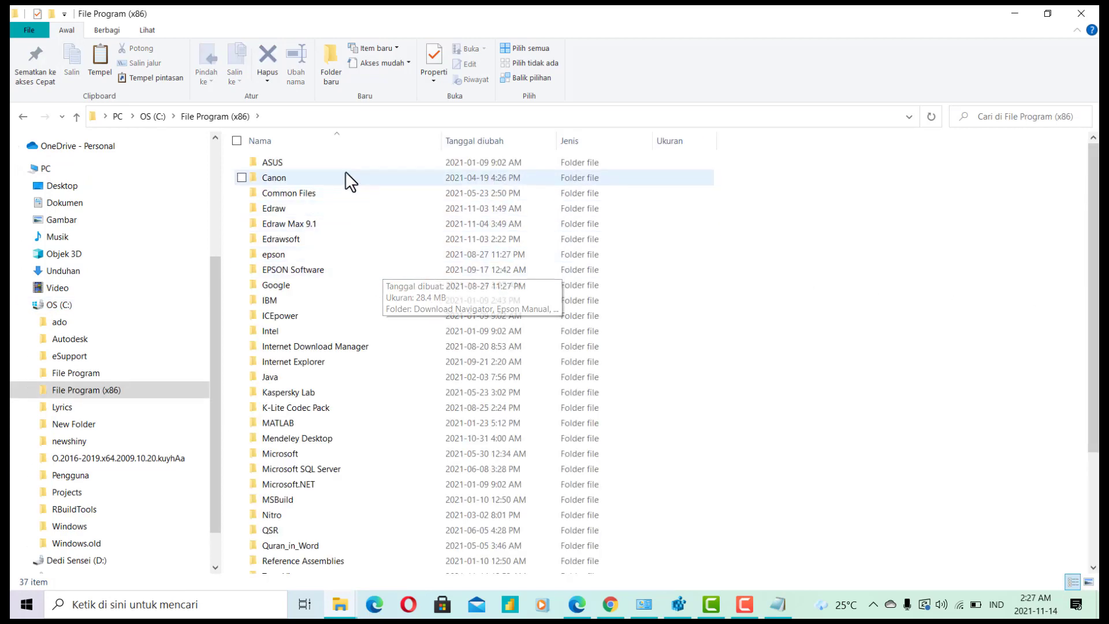
{"action": "double_click", "coordinate": [313, 303]}
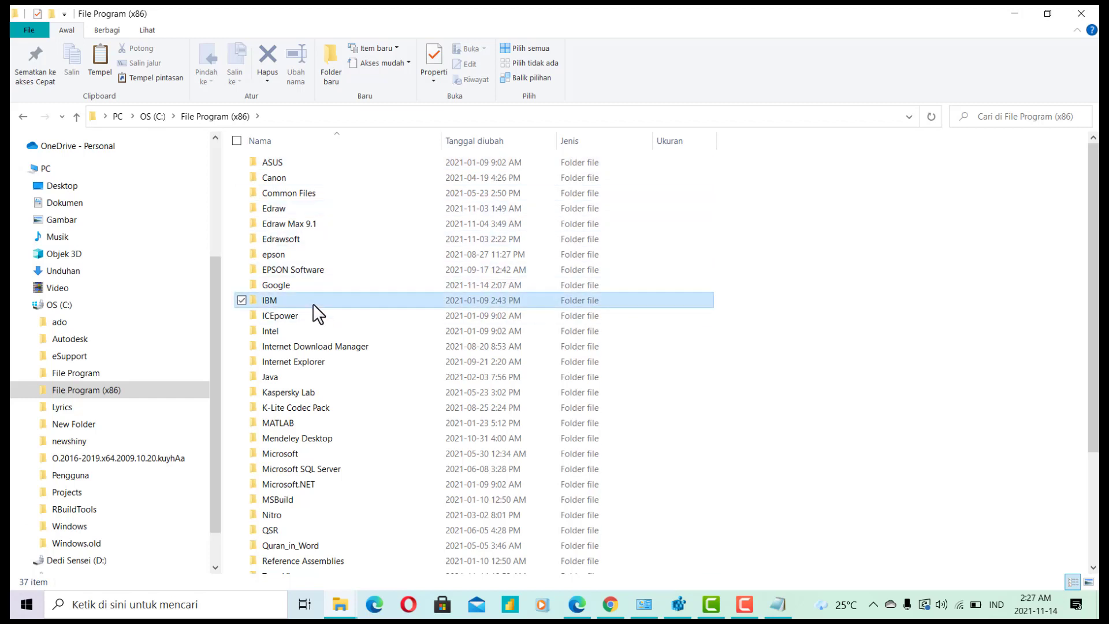
{"action": "left_click", "coordinate": [362, 164]}
{"action": "double_click", "coordinate": [362, 164]}
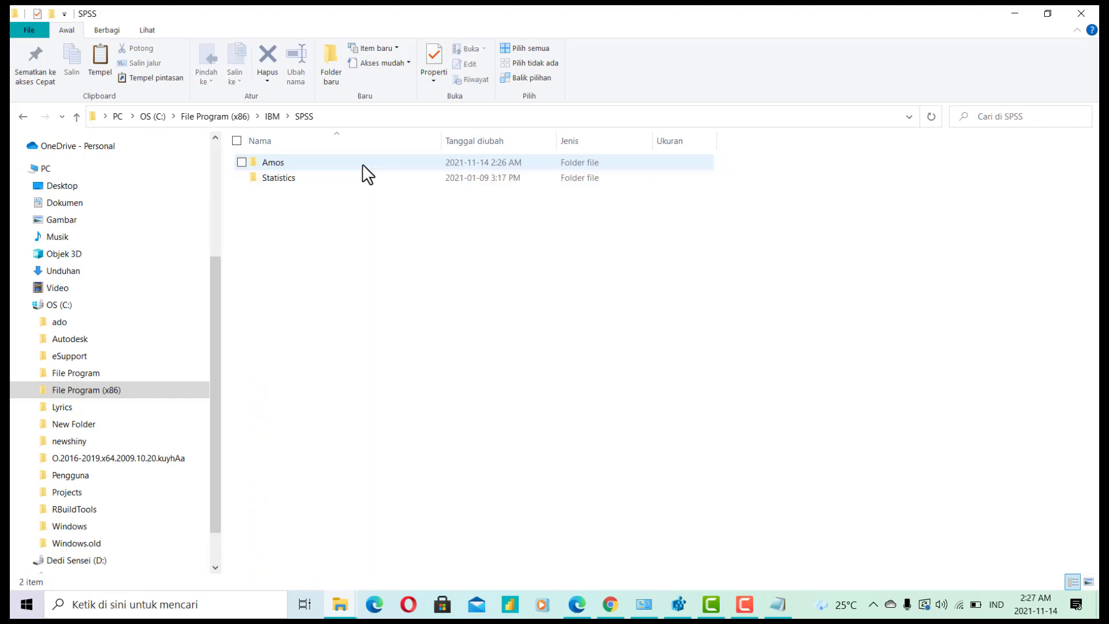
{"action": "double_click", "coordinate": [362, 164]}
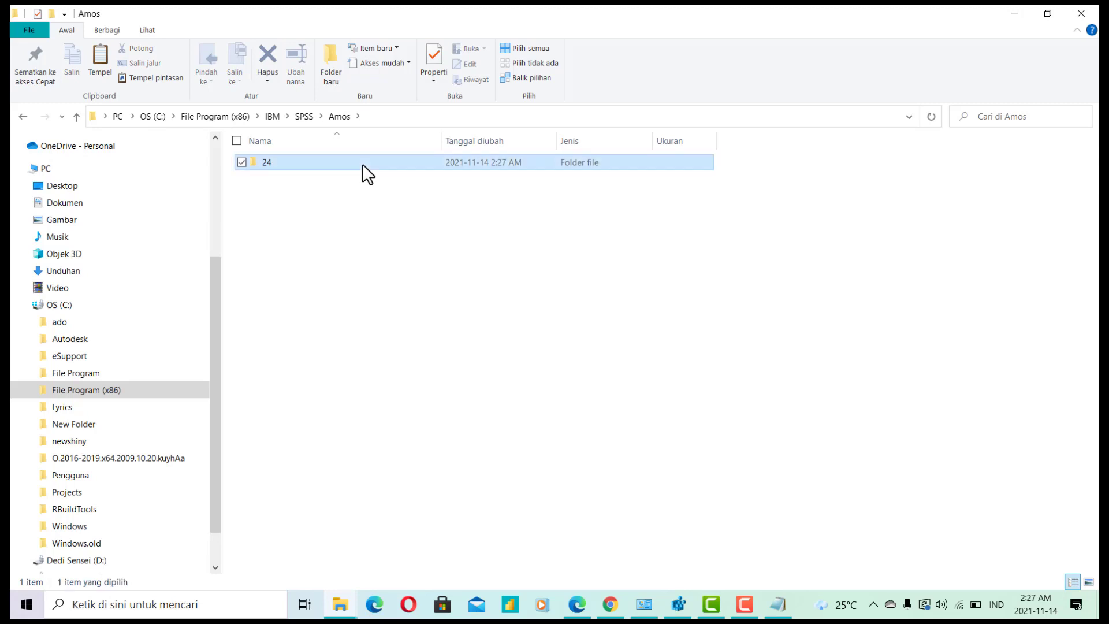
{"action": "double_click", "coordinate": [362, 164]}
{"action": "right_click", "coordinate": [921, 222]}
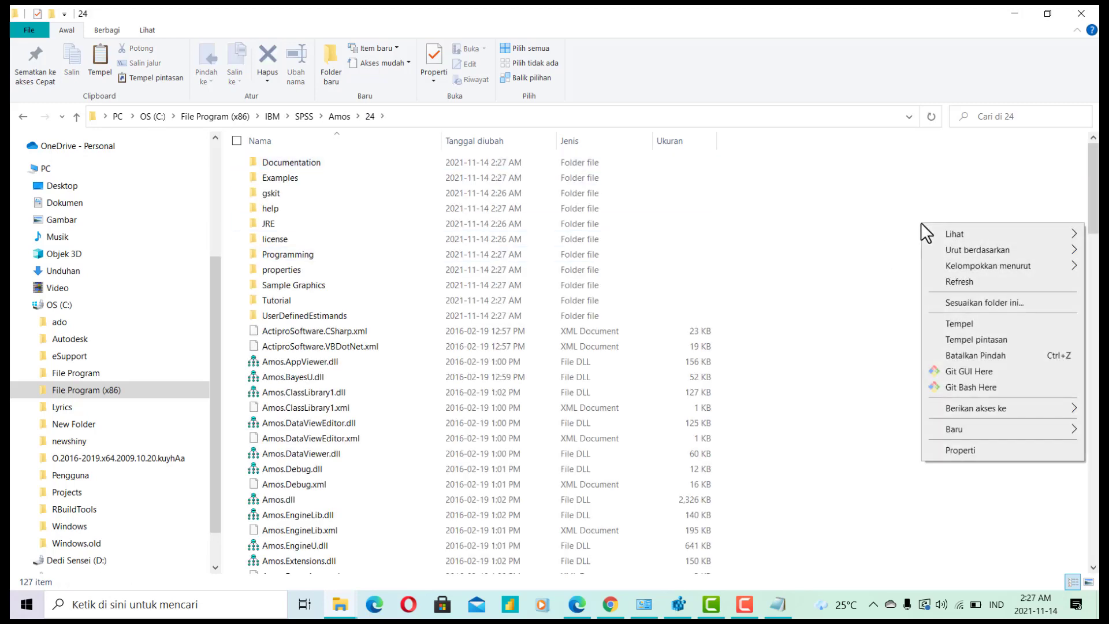
{"action": "left_click", "coordinate": [978, 319]}
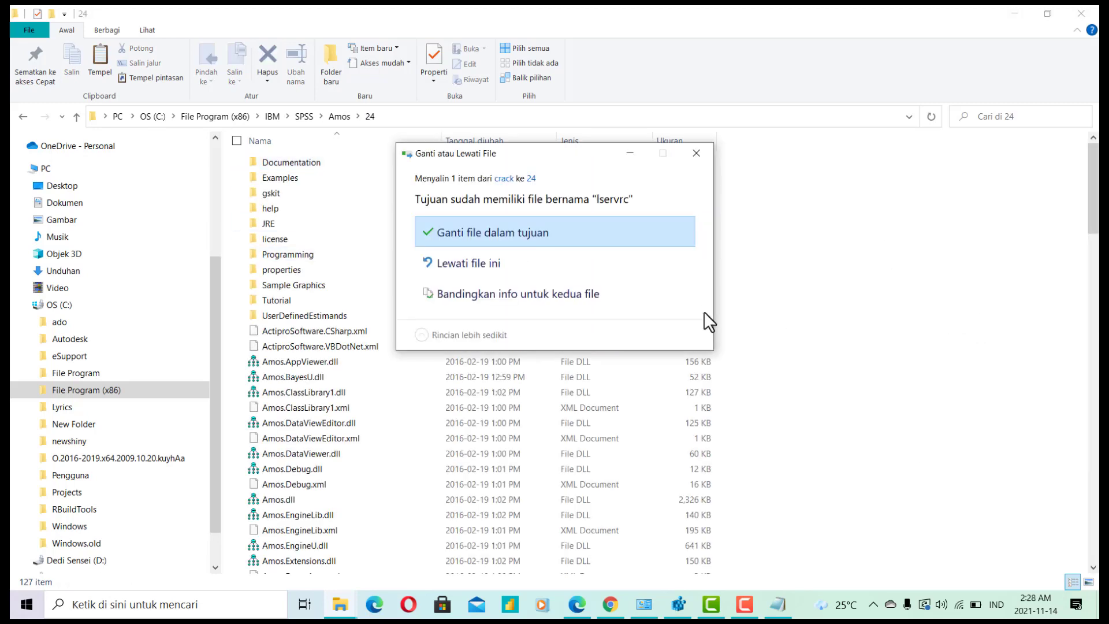
{"action": "left_click", "coordinate": [590, 236]}
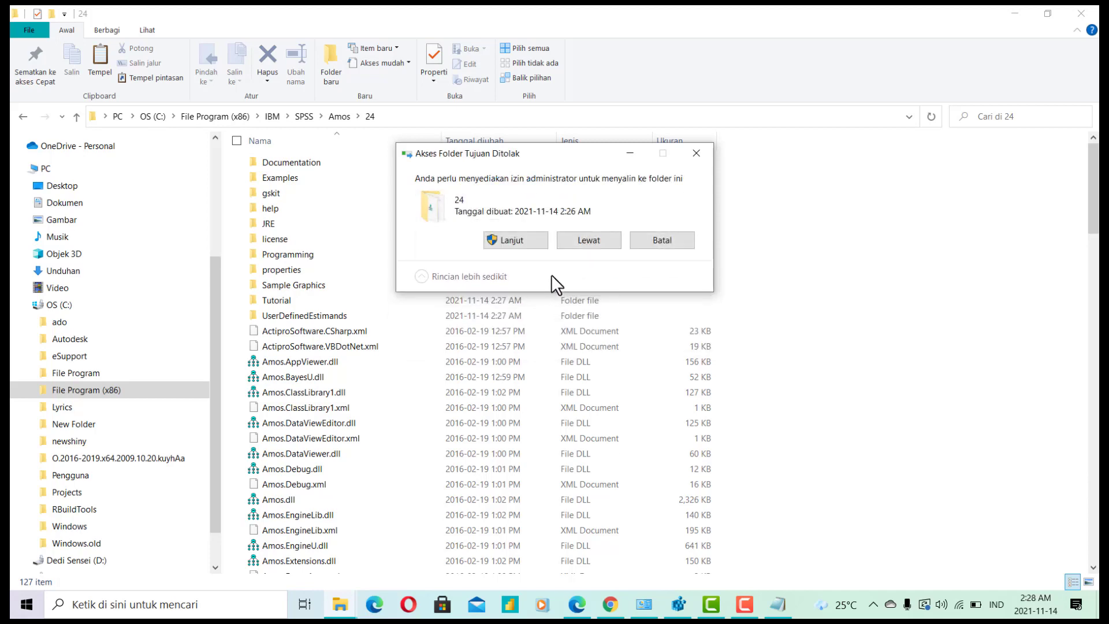
{"action": "left_click", "coordinate": [535, 240]}
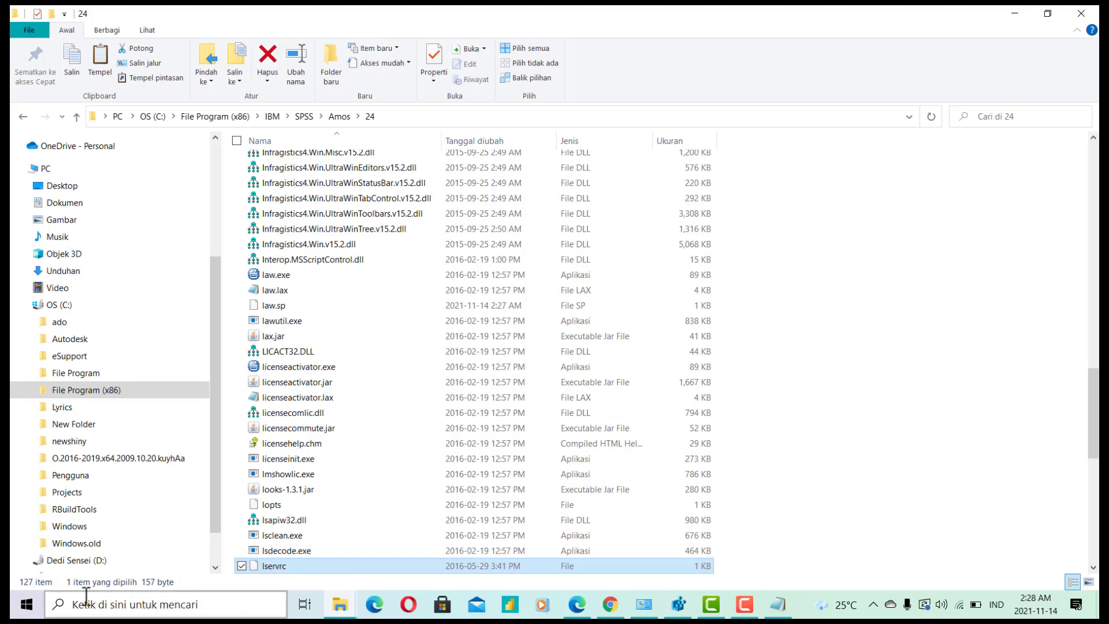
Launch Amos Graphics from the recently added programs and maximize its window.
{"action": "left_click", "coordinate": [23, 605]}
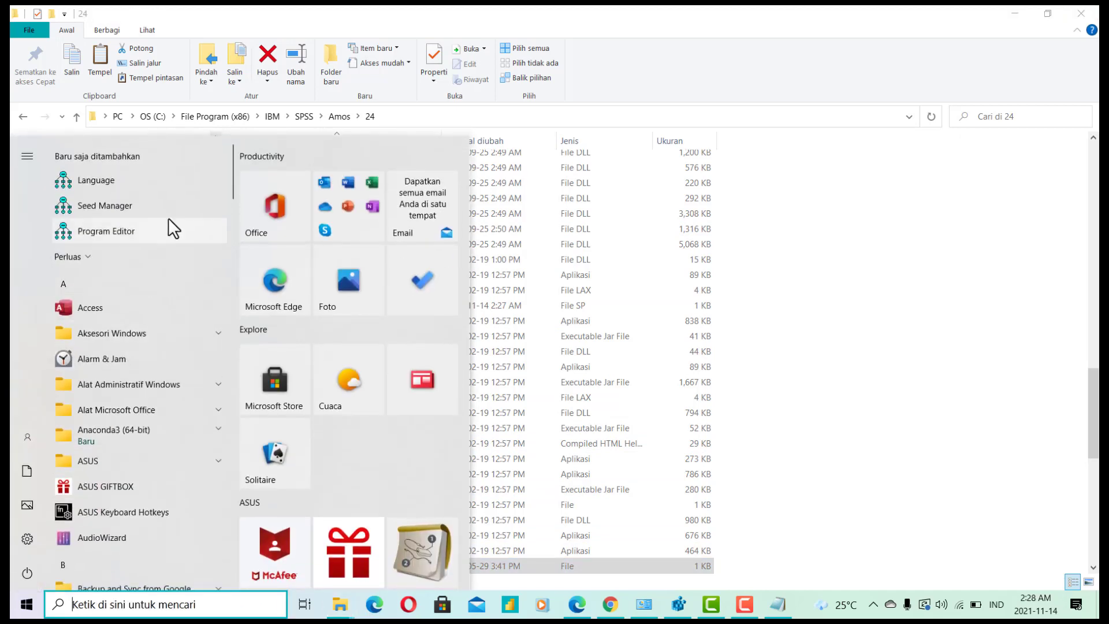
{"action": "left_click", "coordinate": [102, 255]}
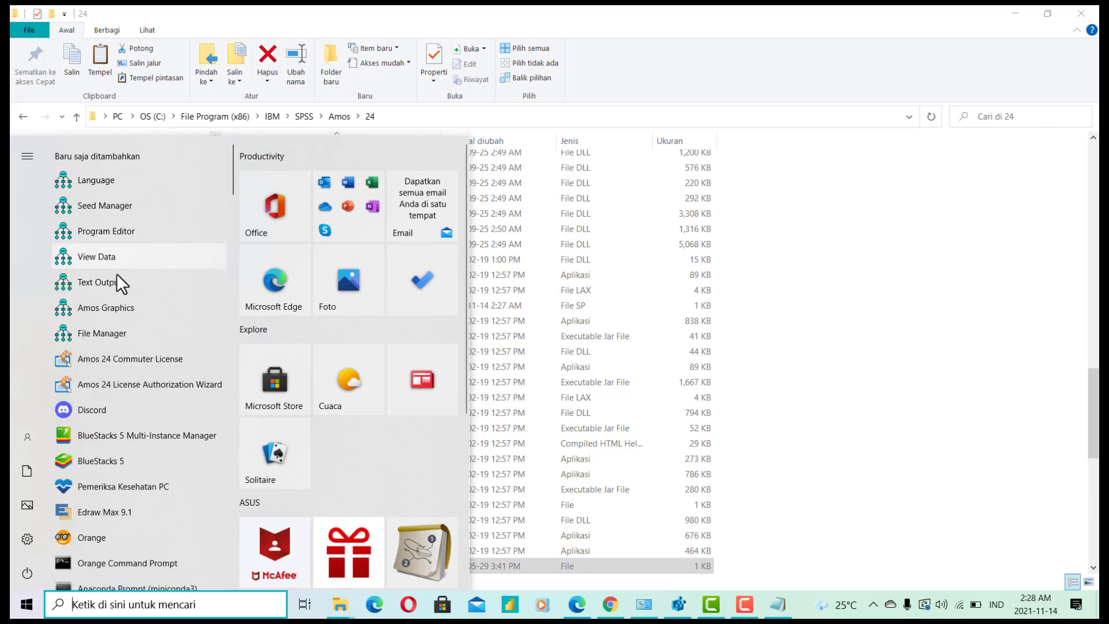
{"action": "left_click", "coordinate": [138, 310]}
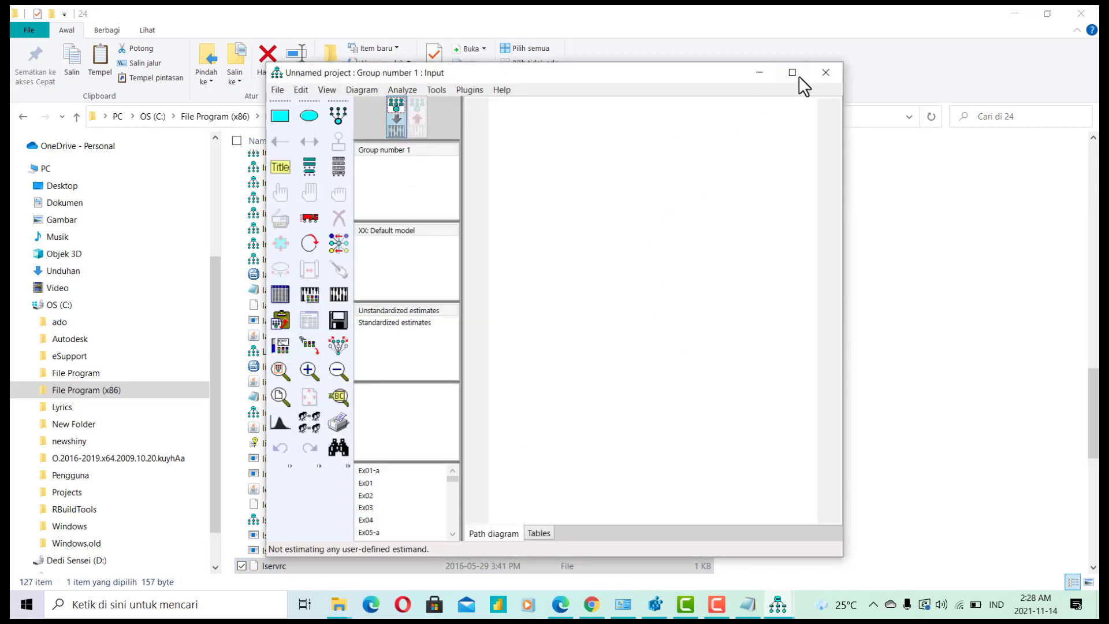
{"action": "left_click", "coordinate": [790, 73]}
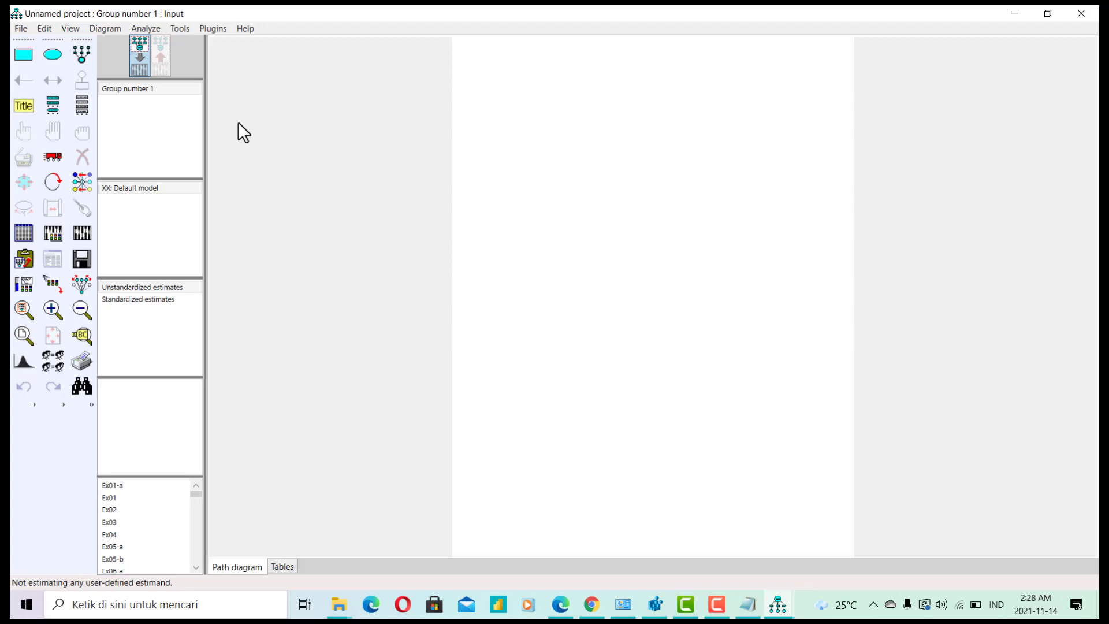
Check which plugins are available in Amos Graphics.
{"action": "left_click", "coordinate": [220, 28]}
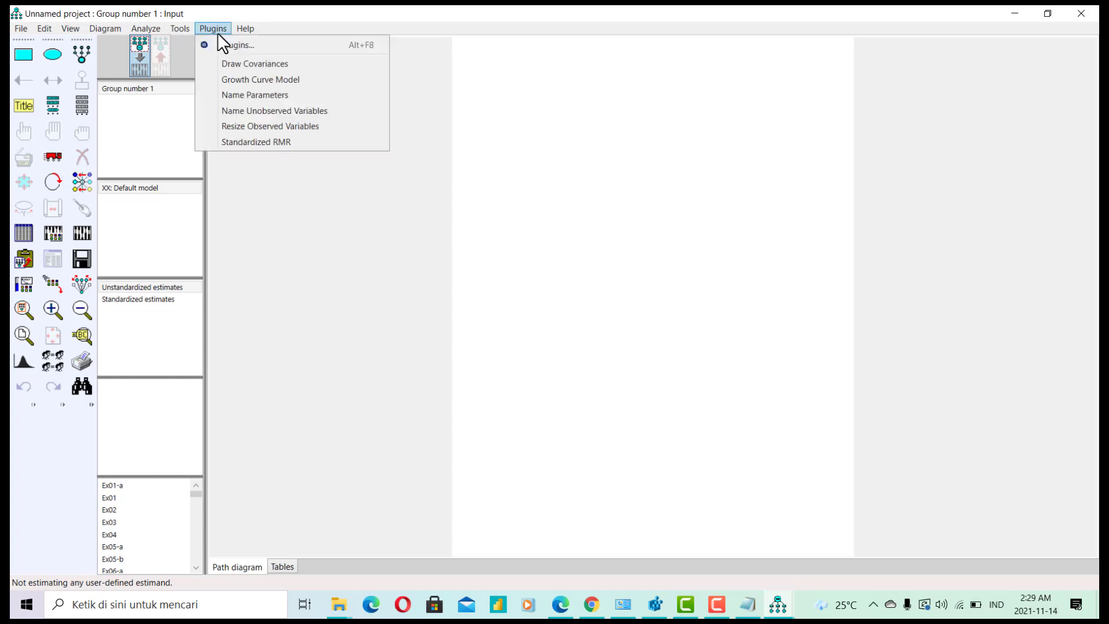
{"action": "left_click", "coordinate": [306, 209]}
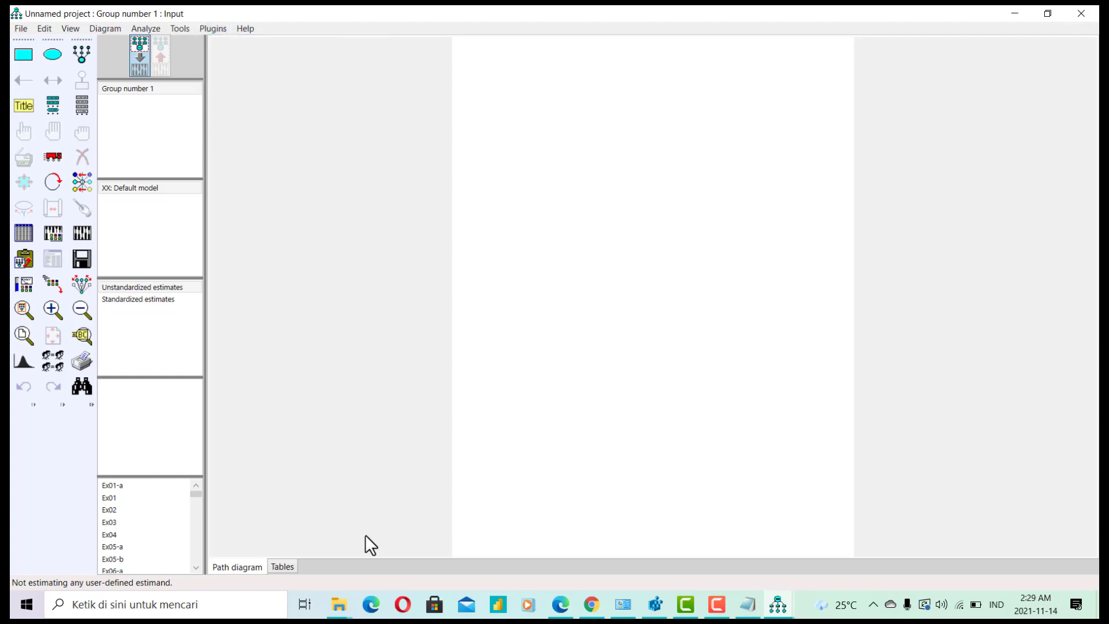
Clear the desktop by minimizing the File Explorer and Amos Graphics windows and closing the how to install.txt note.
{"action": "left_click", "coordinate": [341, 607]}
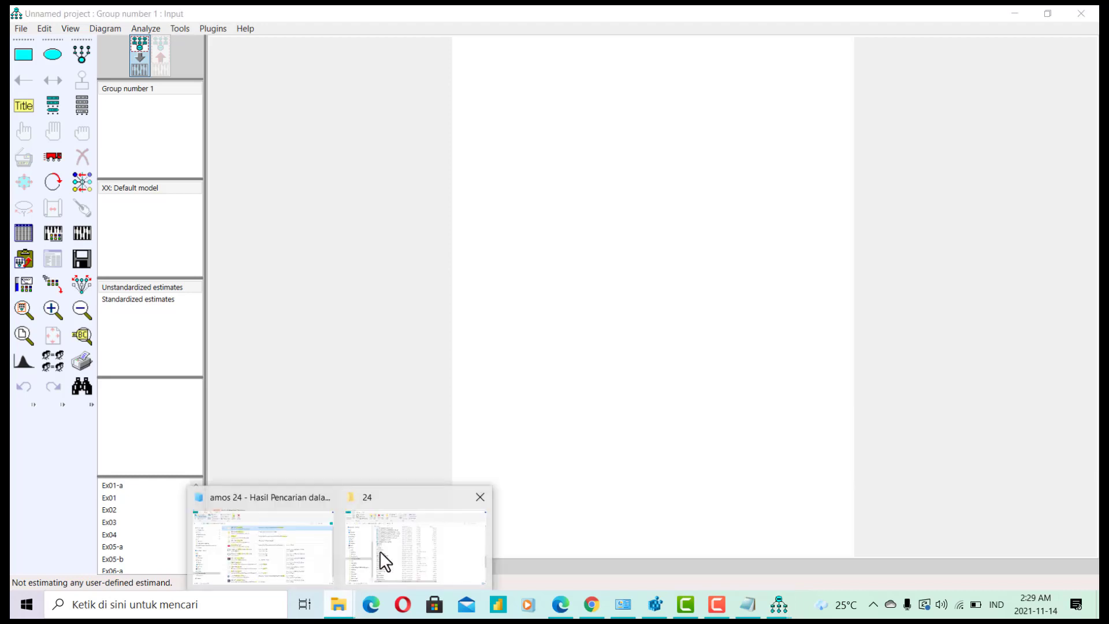
{"action": "left_click", "coordinate": [385, 562]}
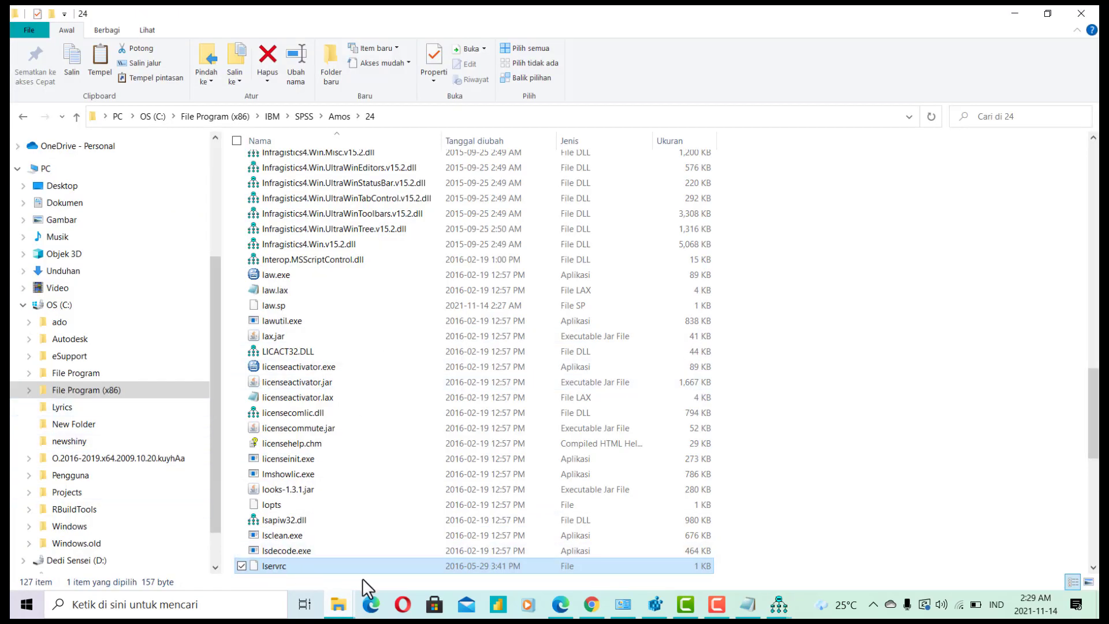
{"action": "left_click", "coordinate": [1014, 15]}
{"action": "left_click", "coordinate": [1023, 18]}
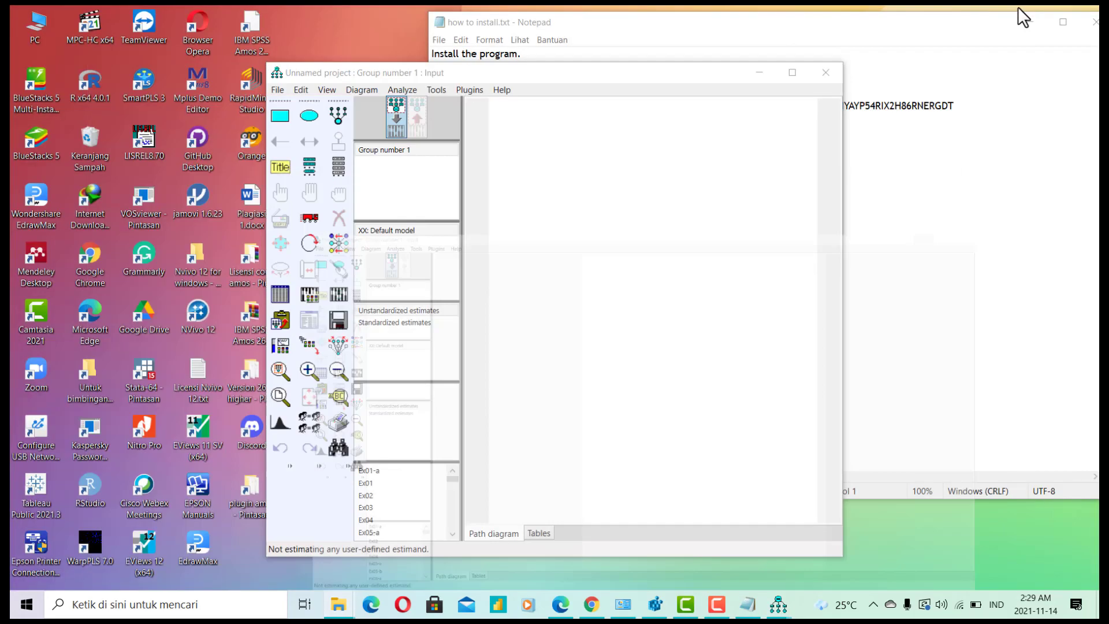
{"action": "left_click", "coordinate": [762, 73]}
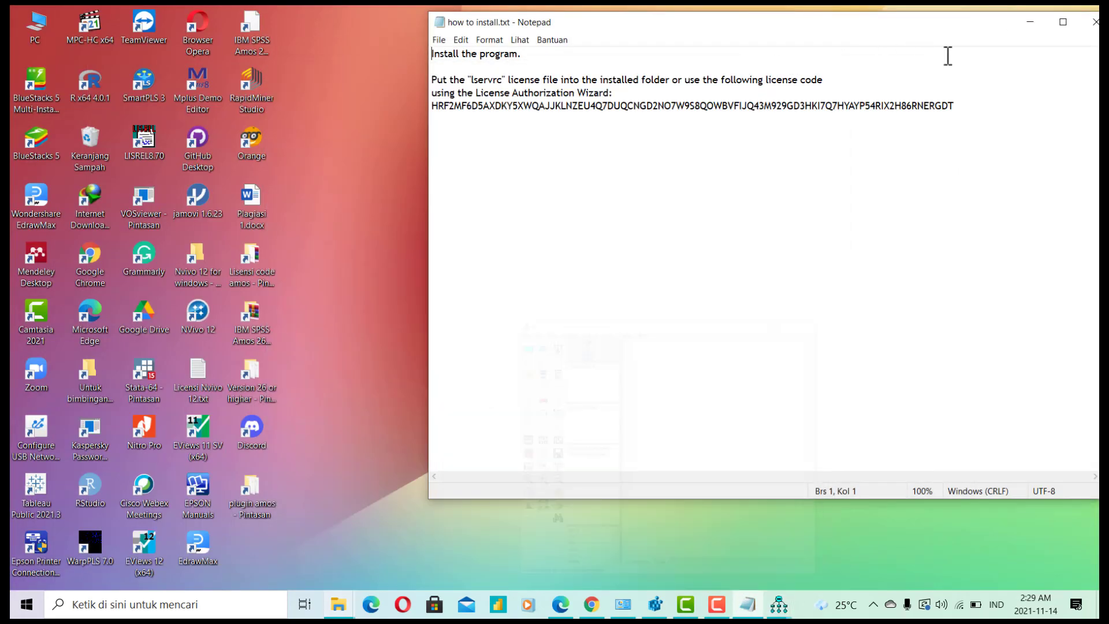
{"action": "left_click", "coordinate": [1091, 23]}
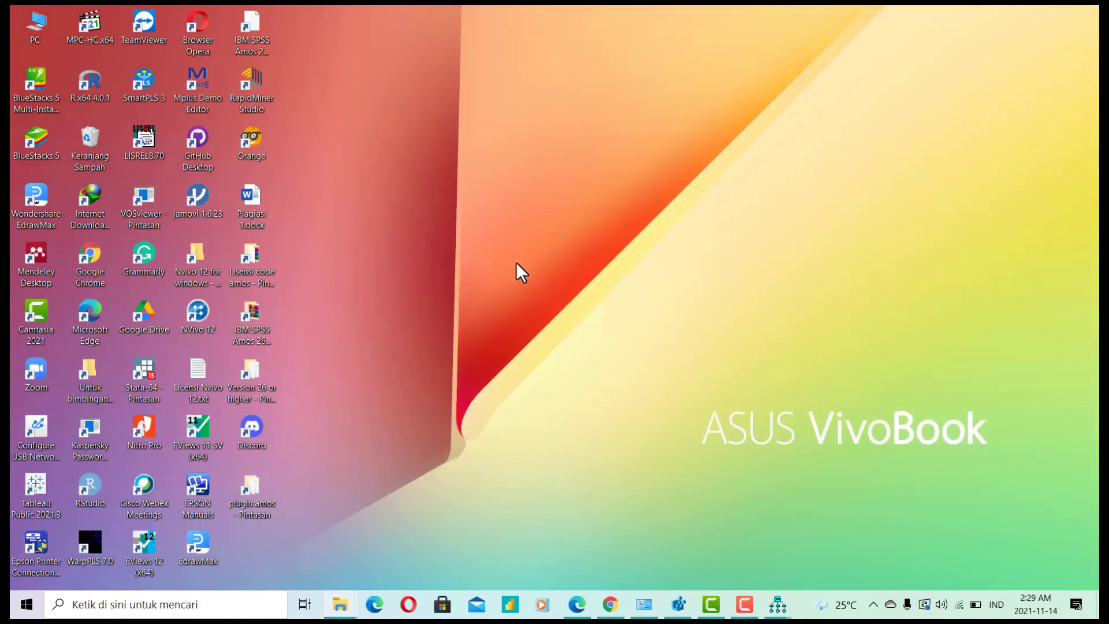
{"action": "right_click", "coordinate": [490, 237]}
{"action": "left_click", "coordinate": [536, 280]}
Open the plugin amos folder from the desktop and look through its nested plugin amos and estimands and plugins subfolders.
{"action": "double_click", "coordinate": [257, 499]}
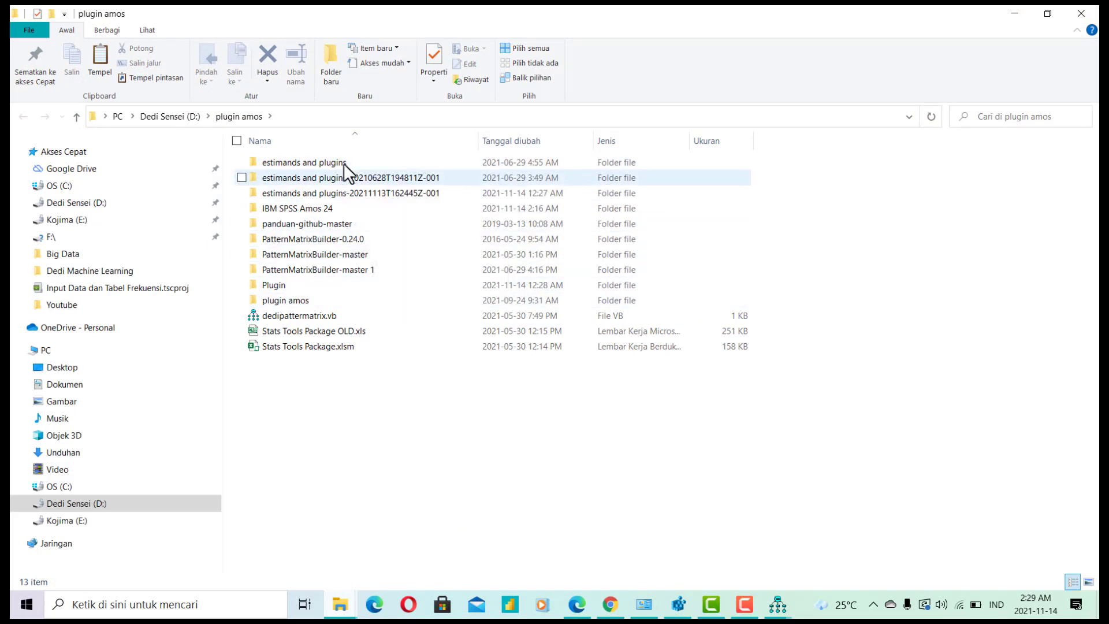
{"action": "double_click", "coordinate": [330, 292]}
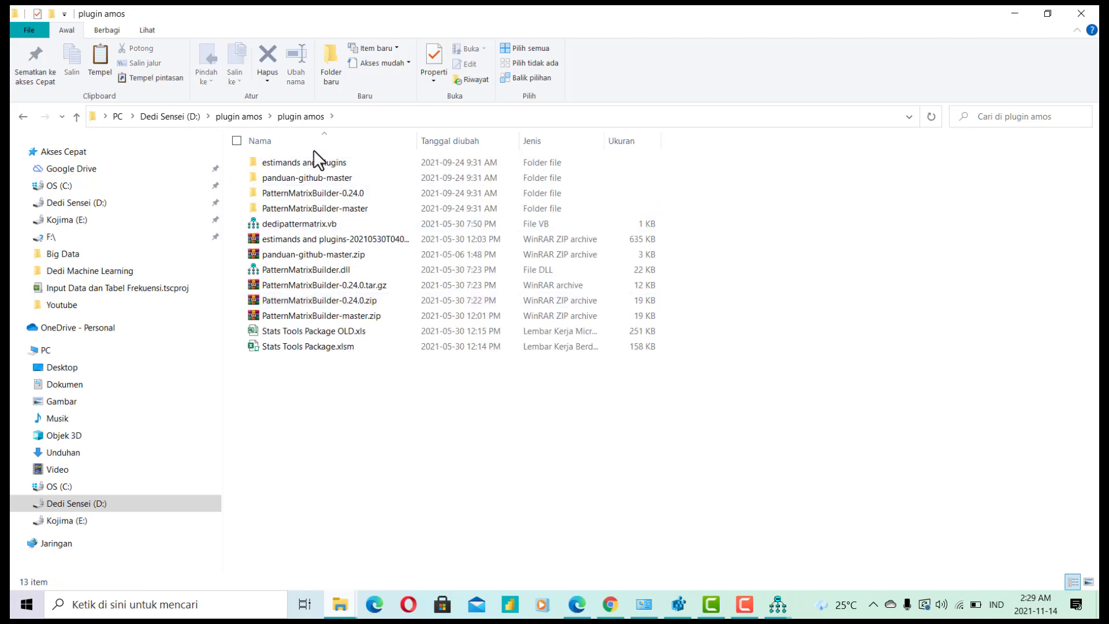
{"action": "left_click", "coordinate": [263, 117]}
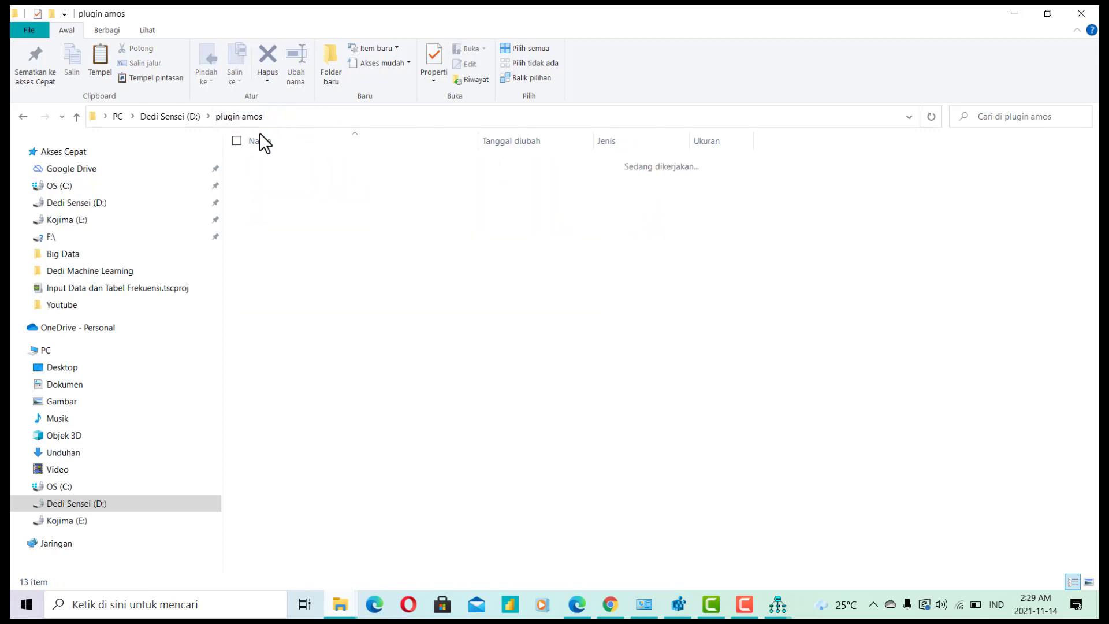
{"action": "double_click", "coordinate": [287, 166]}
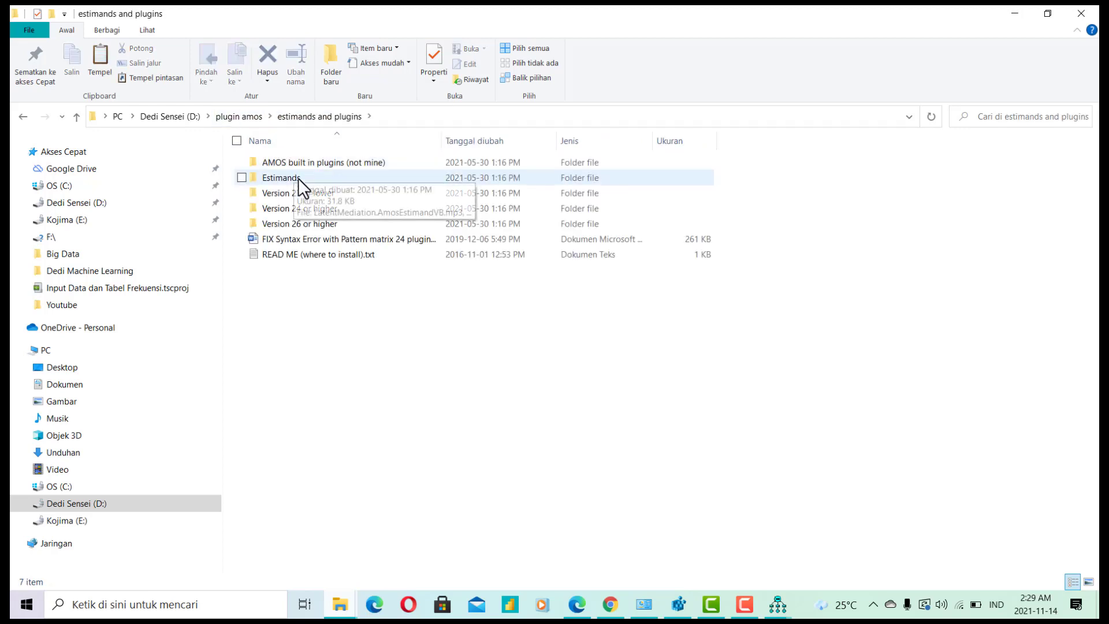
{"action": "double_click", "coordinate": [337, 209]}
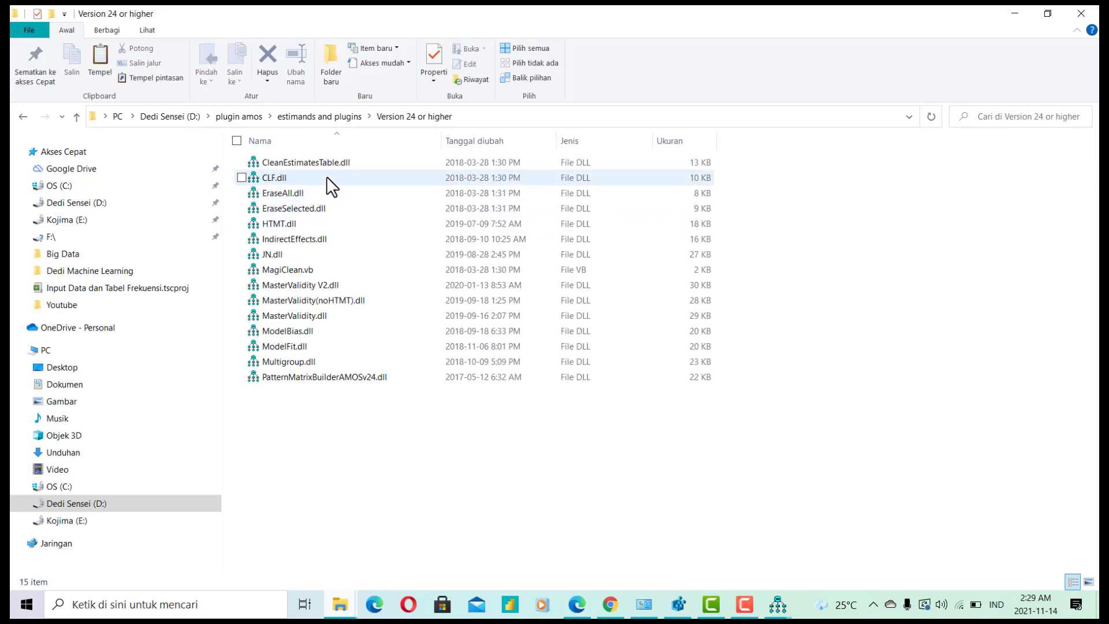
{"action": "left_click", "coordinate": [346, 114]}
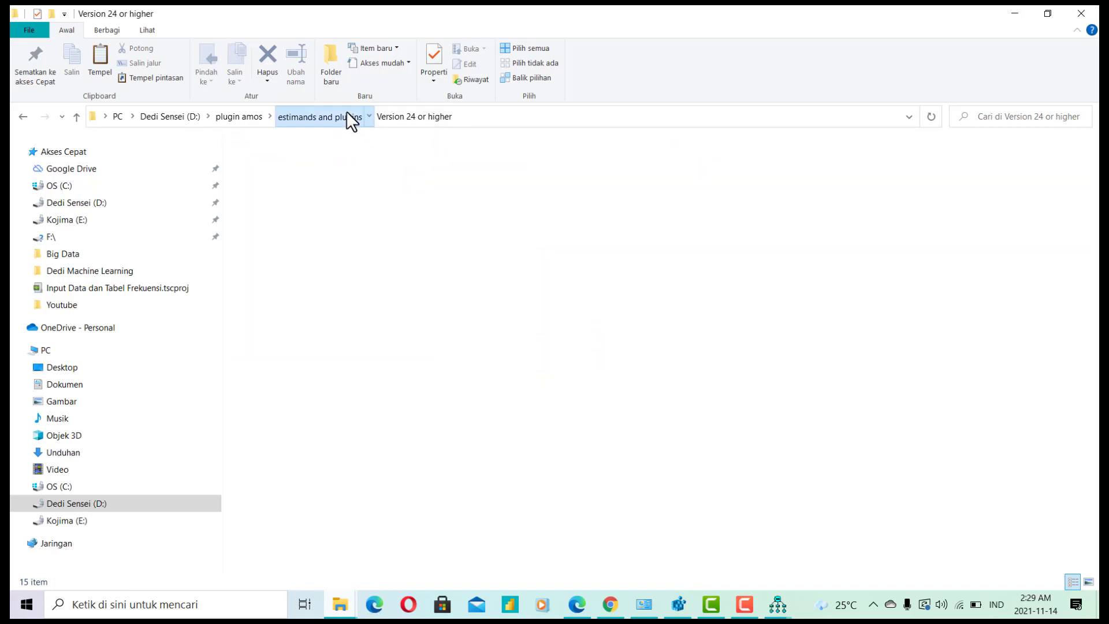
{"action": "left_click", "coordinate": [244, 116]}
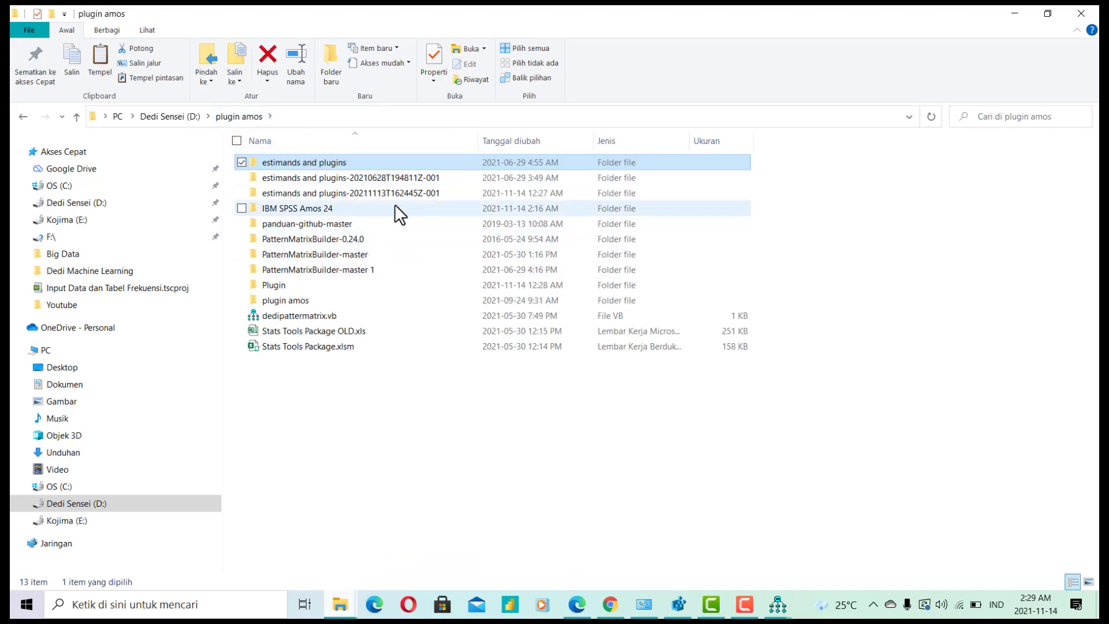
Open the All plugins v24-25 folder under Version 24-25 inside estimands and plugins-20211113T162445Z-001.
{"action": "double_click", "coordinate": [517, 196]}
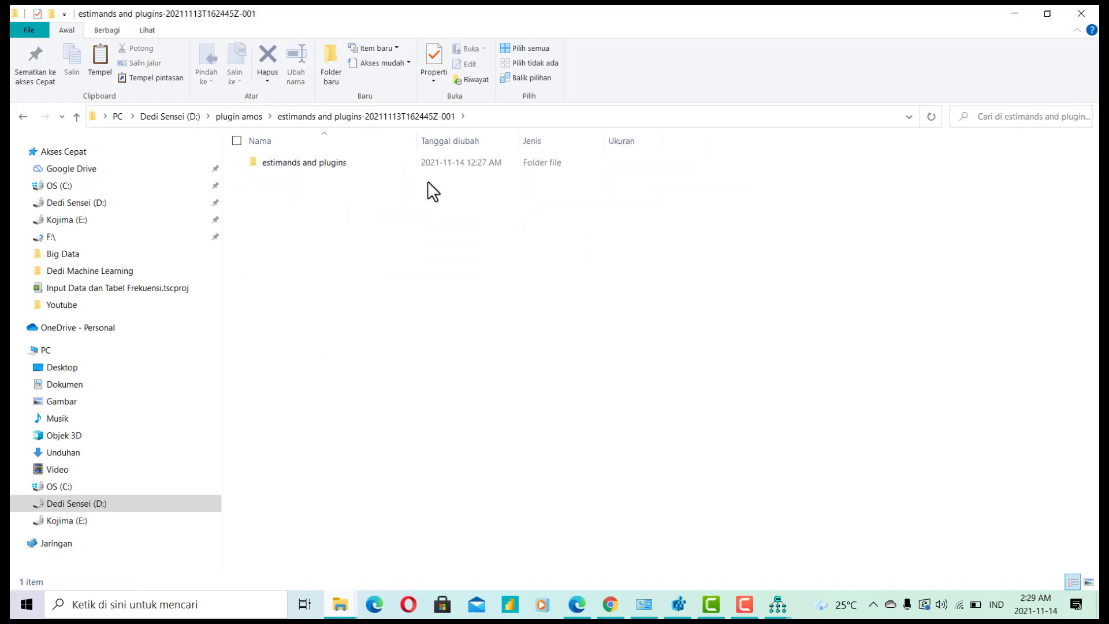
{"action": "double_click", "coordinate": [382, 160]}
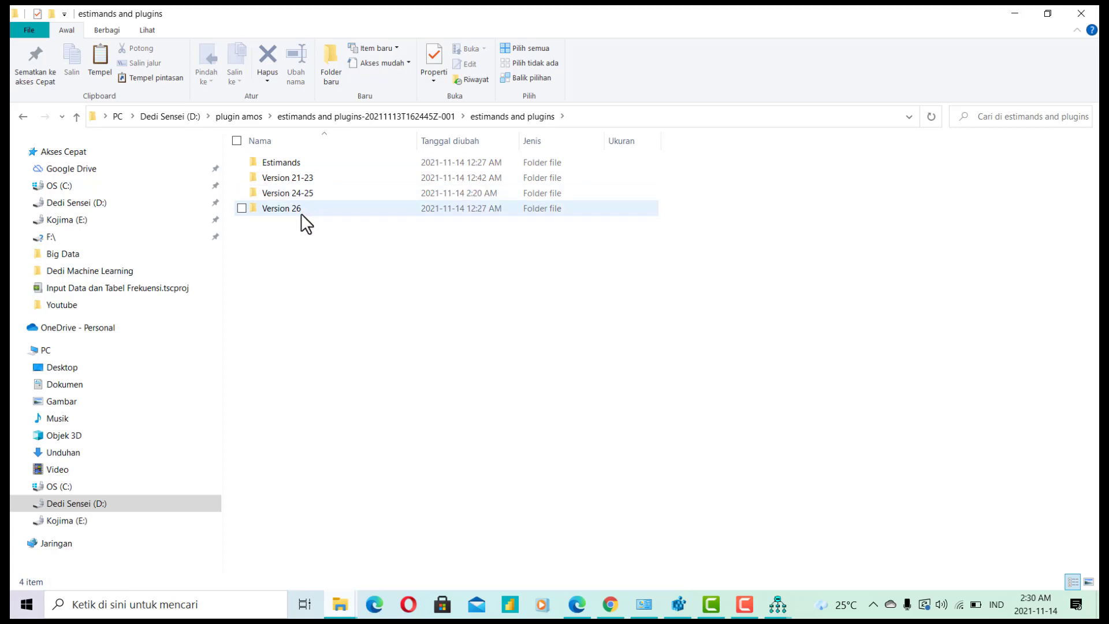
{"action": "double_click", "coordinate": [336, 194]}
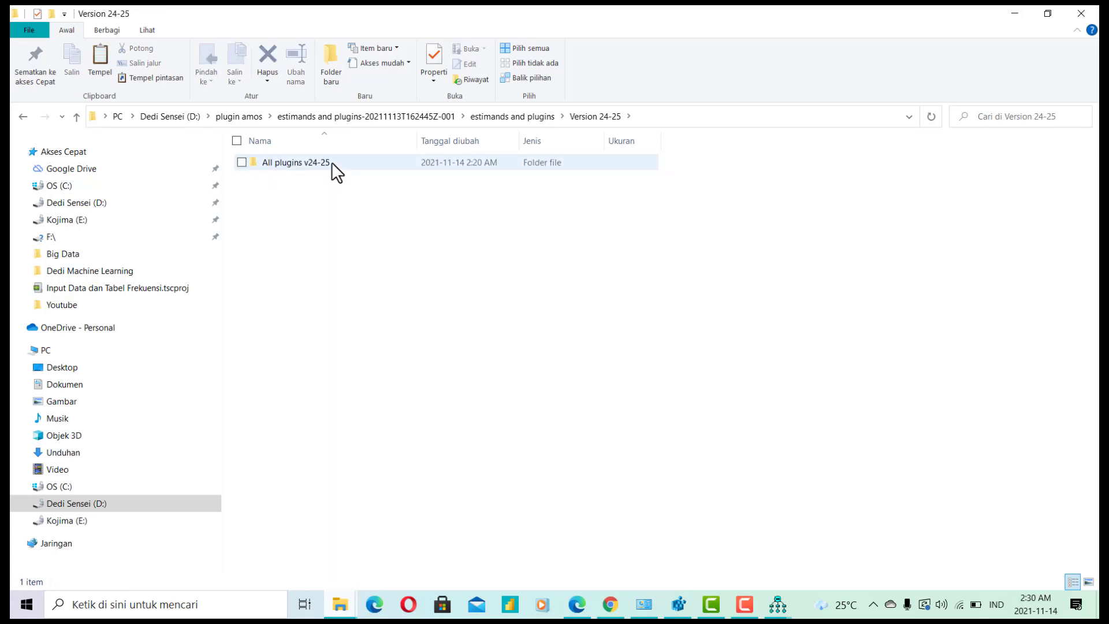
{"action": "double_click", "coordinate": [331, 163]}
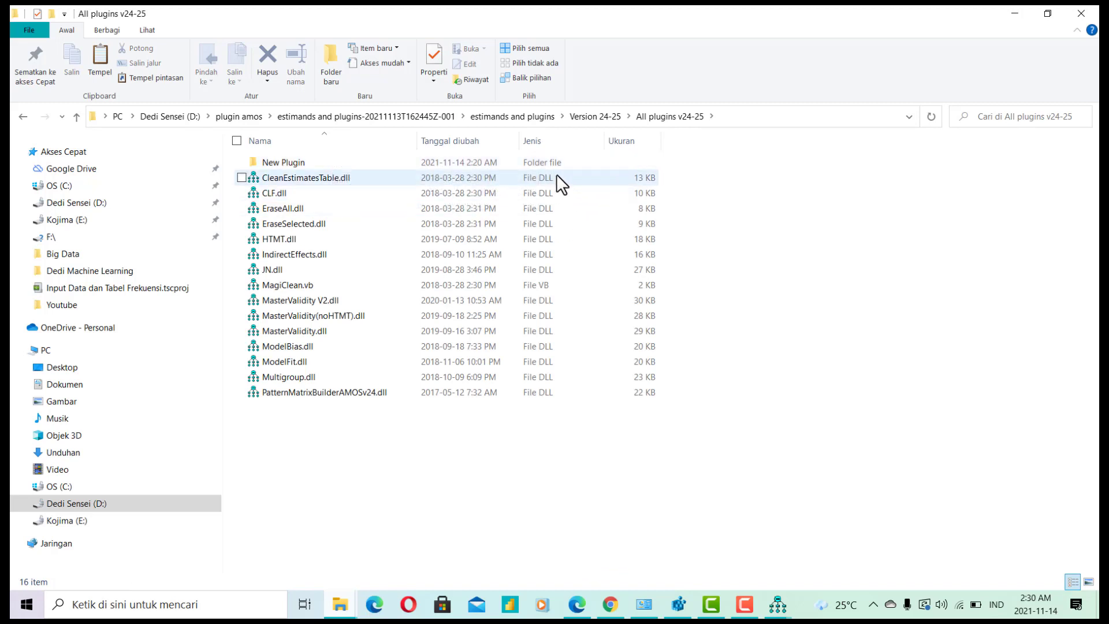
Select and copy all plugin files from CleanEstimatesTable.dll to PatternMatrixBuilderAMOSv24.dll, leaving out the New Plugin folder.
{"action": "left_click", "coordinate": [599, 185]}
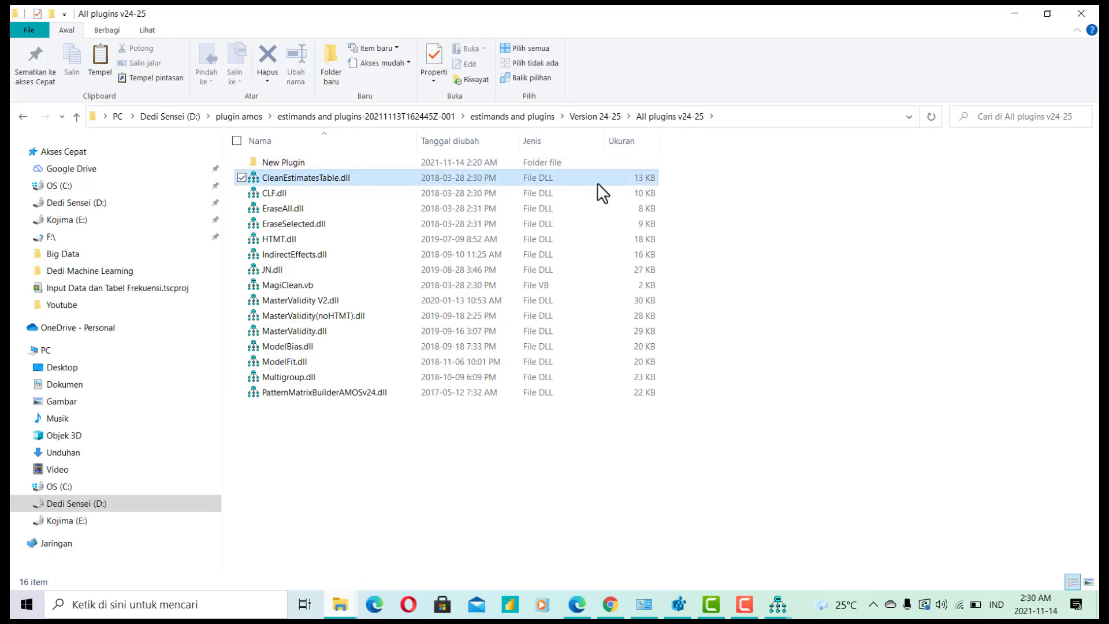
{"action": "key", "text": "shift+Down"}
{"action": "key", "text": "shift+Down"}
{"action": "key", "text": "shift+Down"}
{"action": "key", "text": "shift+Down"}
{"action": "key", "text": "shift+Down"}
{"action": "key", "text": "shift+Down"}
{"action": "key", "text": "shift+Down"}
{"action": "key", "text": "shift+Down"}
{"action": "key", "text": "shift+Down"}
{"action": "key", "text": "shift+Down"}
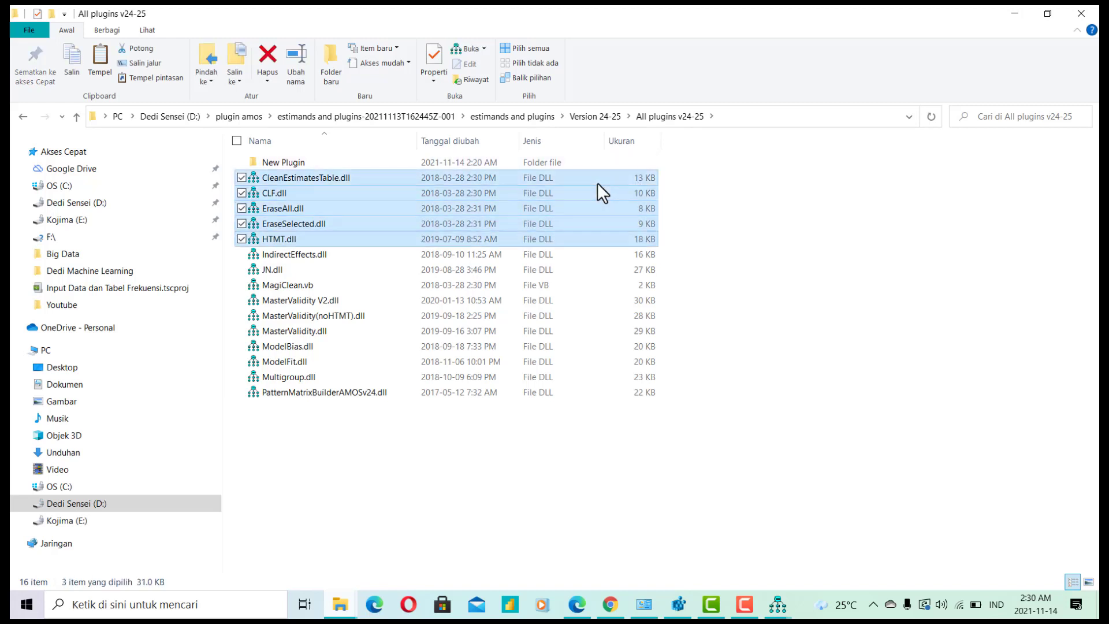
{"action": "key", "text": "shift+Down"}
{"action": "key", "text": "shift+Down"}
{"action": "key", "text": "shift+Down"}
{"action": "key", "text": "shift+Down"}
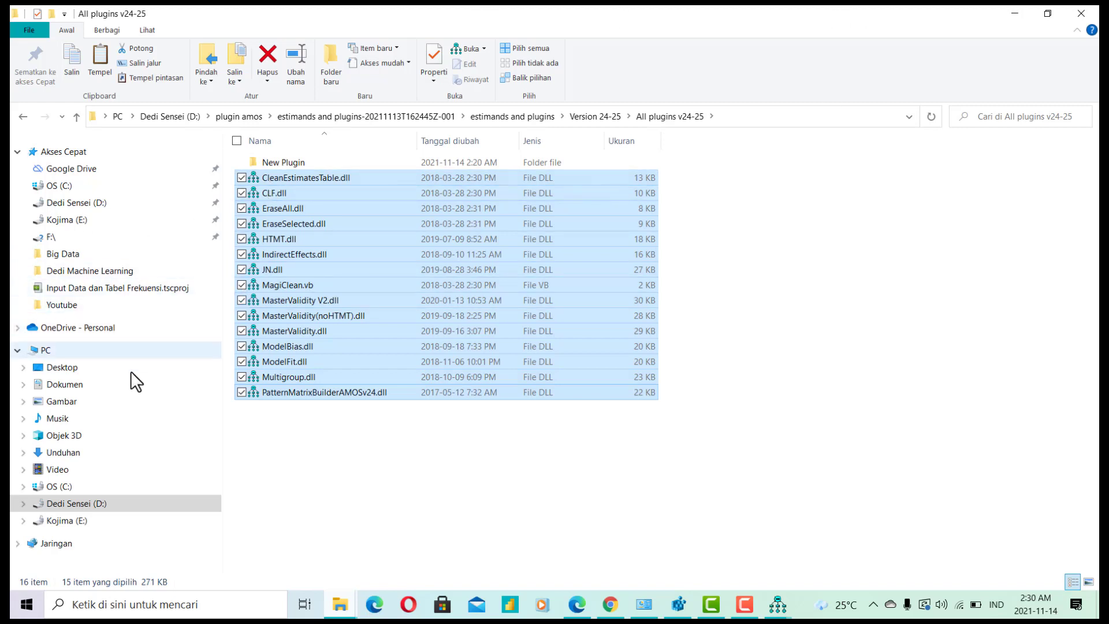
Open the user's profile folder under Pengguna on drive OS (C:) and show hidden items.
{"action": "left_click", "coordinate": [112, 484]}
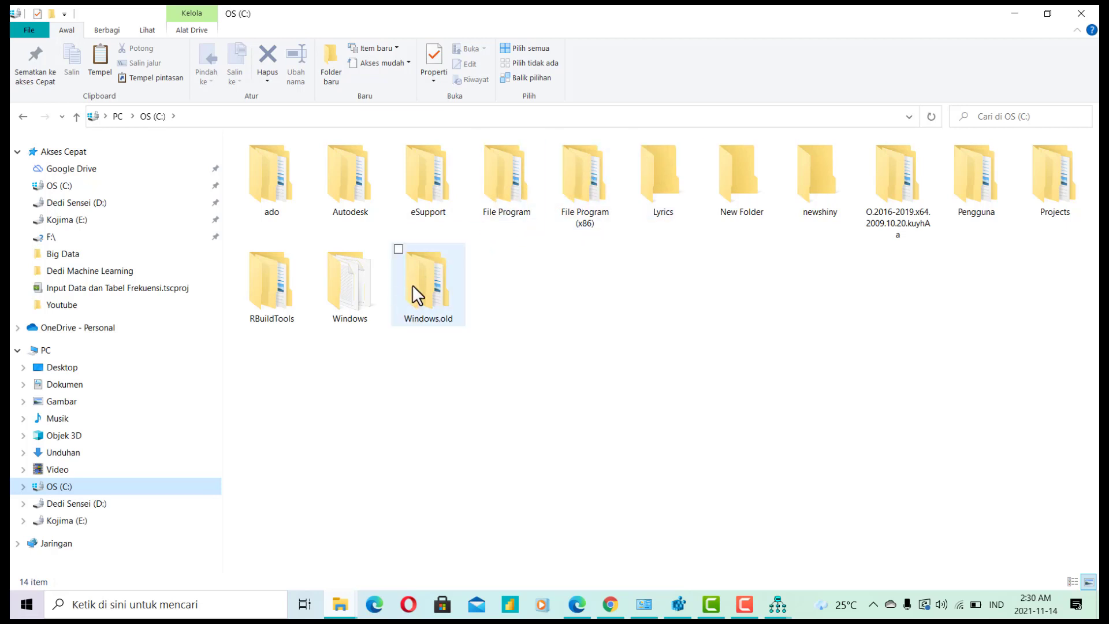
{"action": "left_click", "coordinate": [995, 204]}
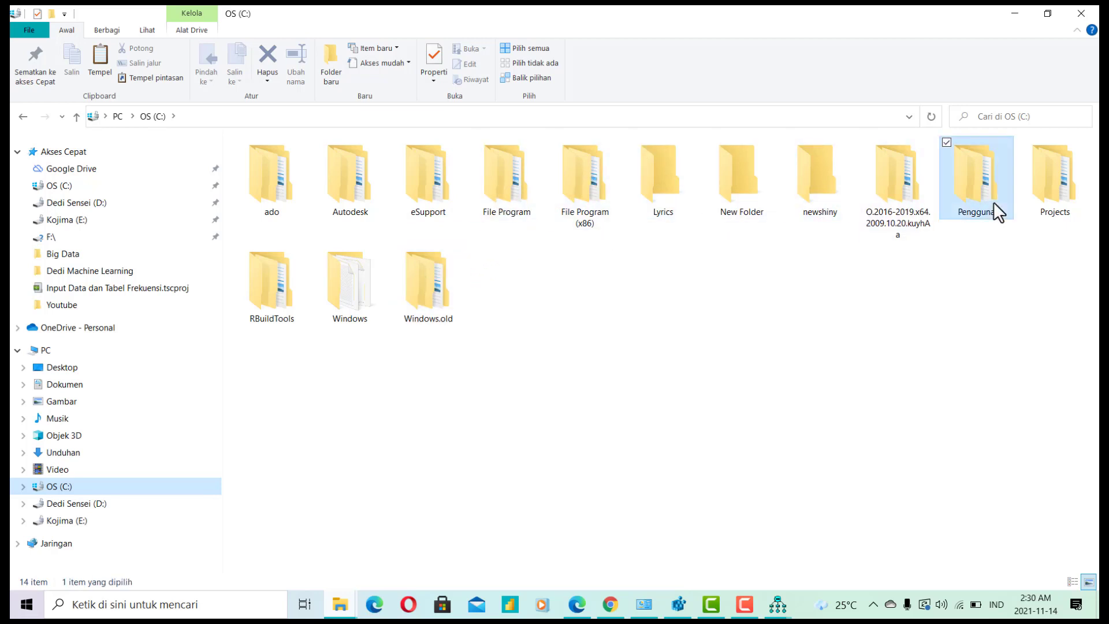
{"action": "double_click", "coordinate": [994, 201]}
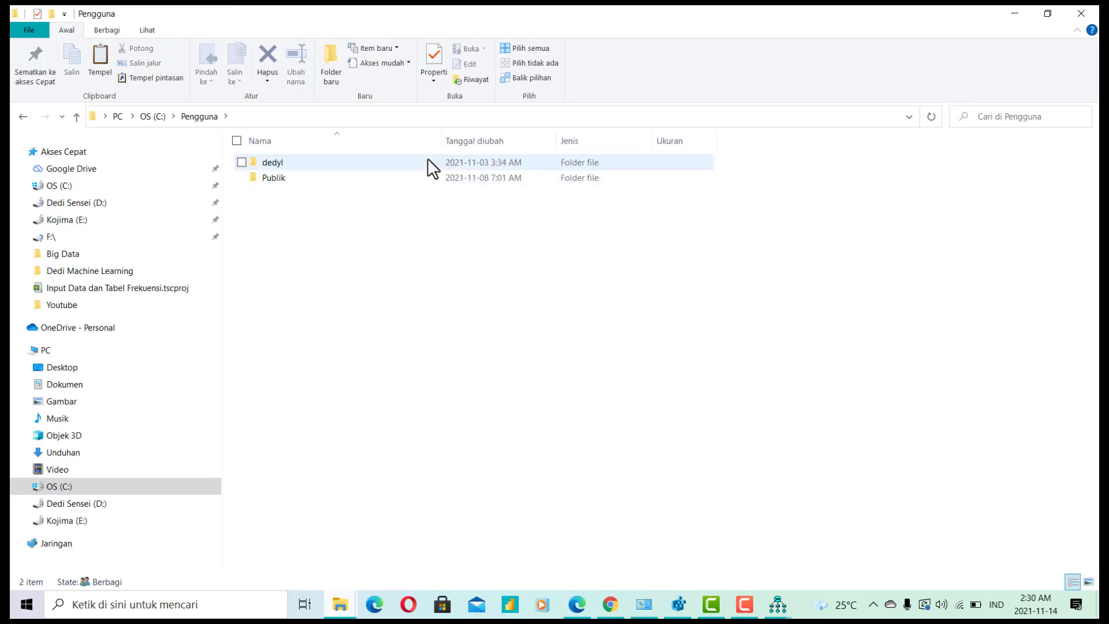
{"action": "double_click", "coordinate": [428, 162]}
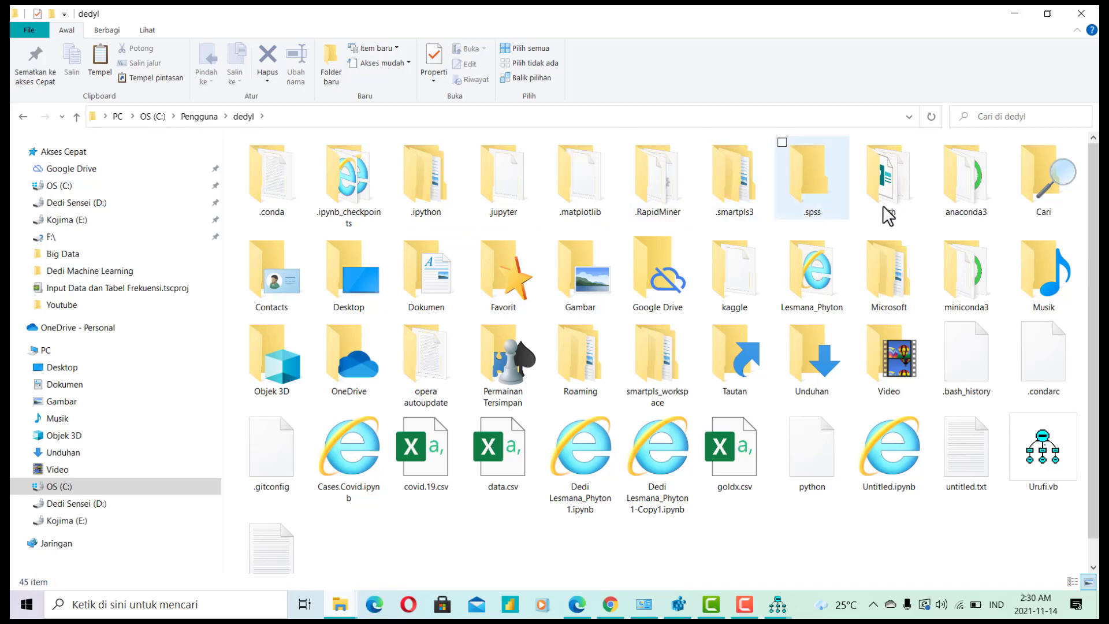
{"action": "left_click", "coordinate": [152, 30]}
{"action": "left_click", "coordinate": [545, 80]}
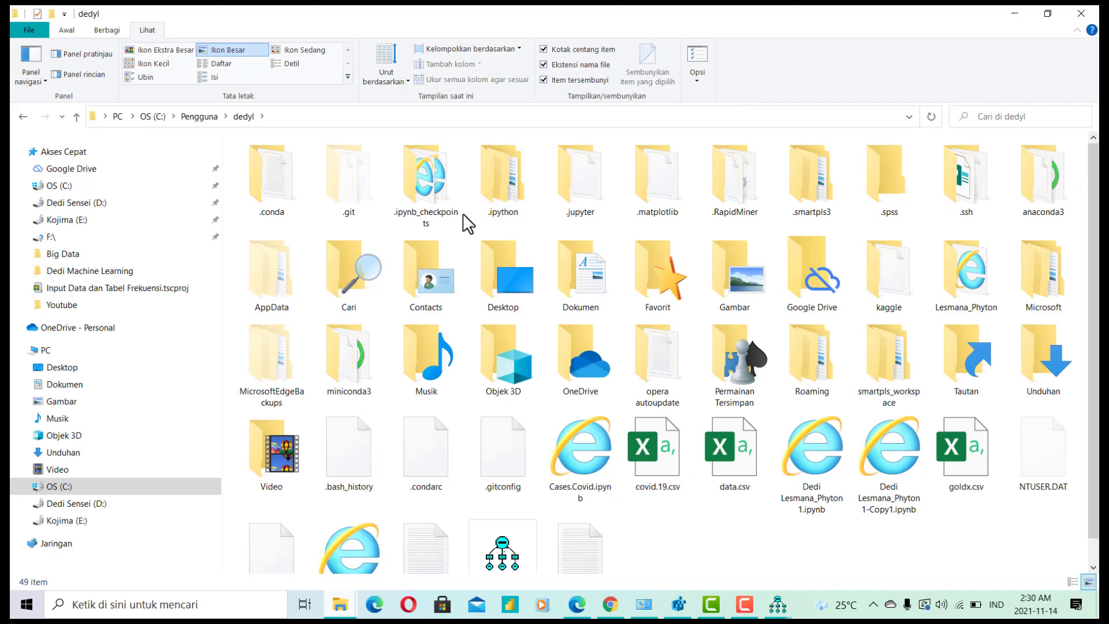
Open the Plugins folder at AppData\Local\AmosDevelopment\Amos\24 inside the user's profile folder.
{"action": "double_click", "coordinate": [268, 285]}
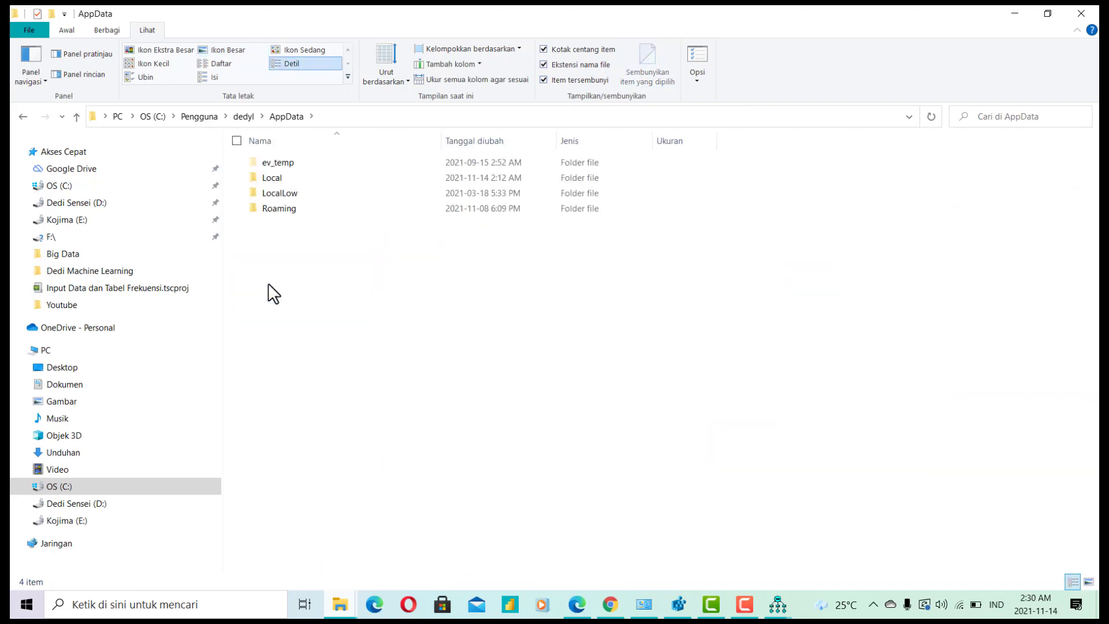
{"action": "double_click", "coordinate": [310, 178]}
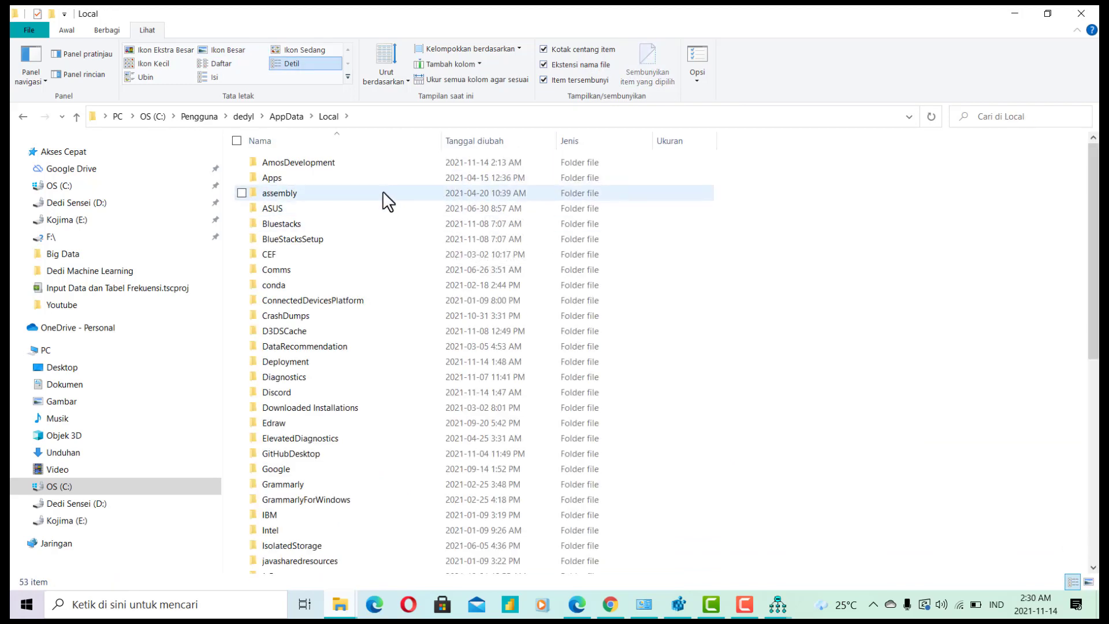
{"action": "double_click", "coordinate": [353, 165]}
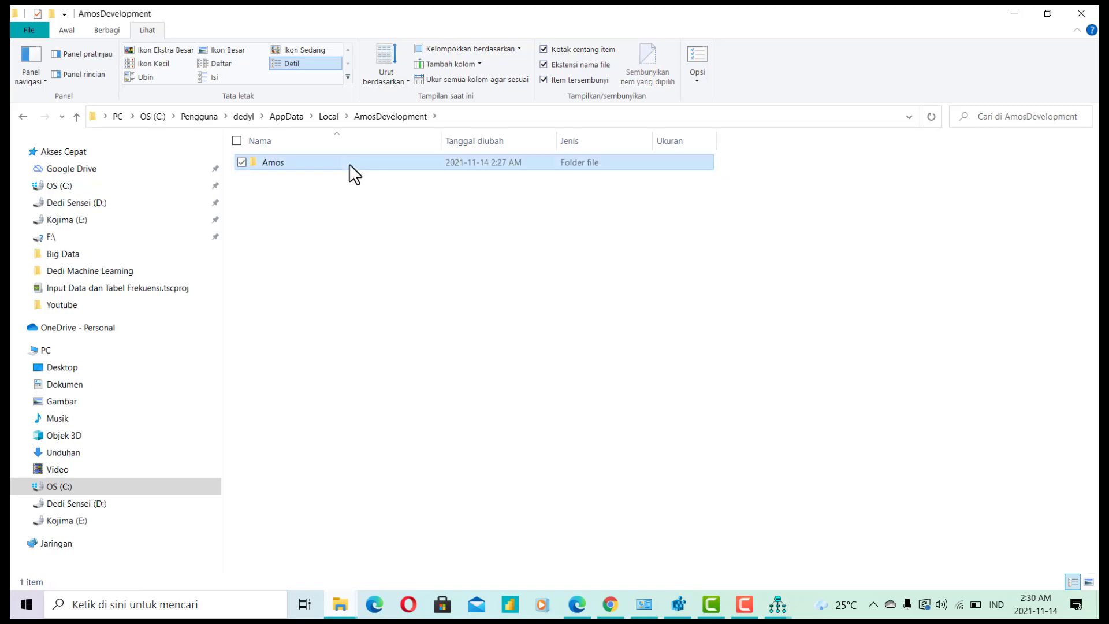
{"action": "double_click", "coordinate": [350, 164]}
{"action": "double_click", "coordinate": [361, 163]}
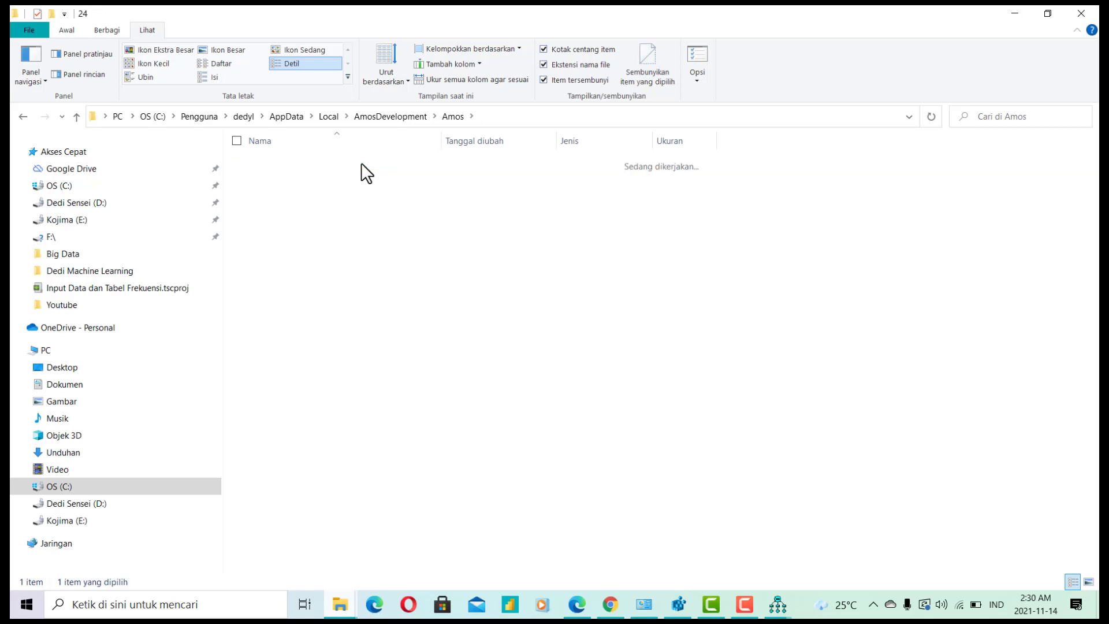
{"action": "double_click", "coordinate": [349, 162]}
Paste the copied plugin files into the Amos 24 Plugins folder.
{"action": "right_click", "coordinate": [435, 341]}
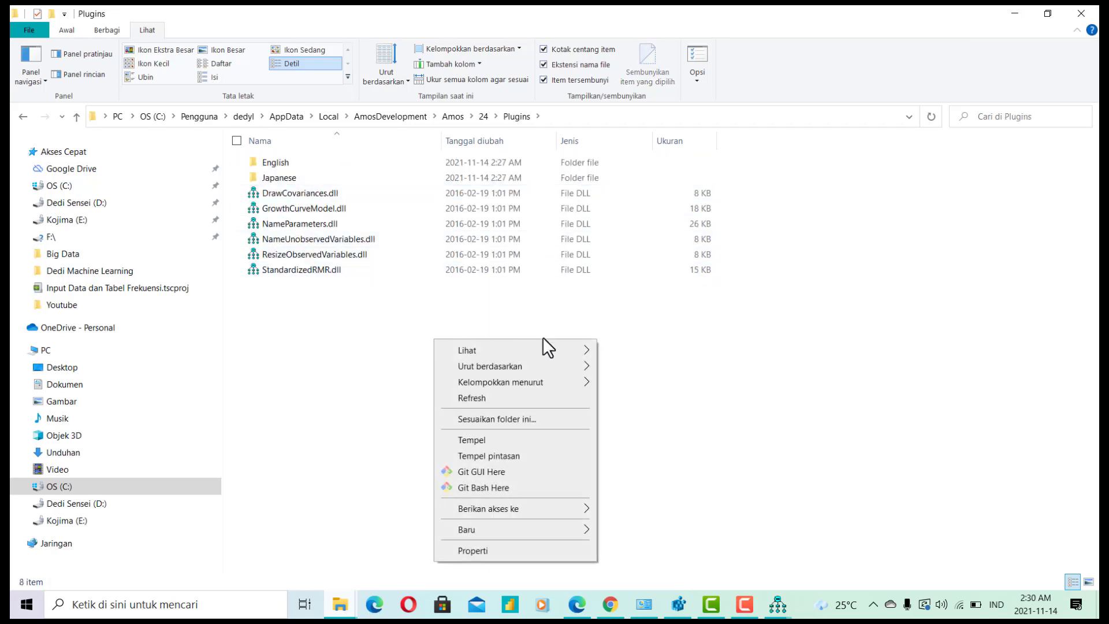
{"action": "left_click", "coordinate": [534, 440]}
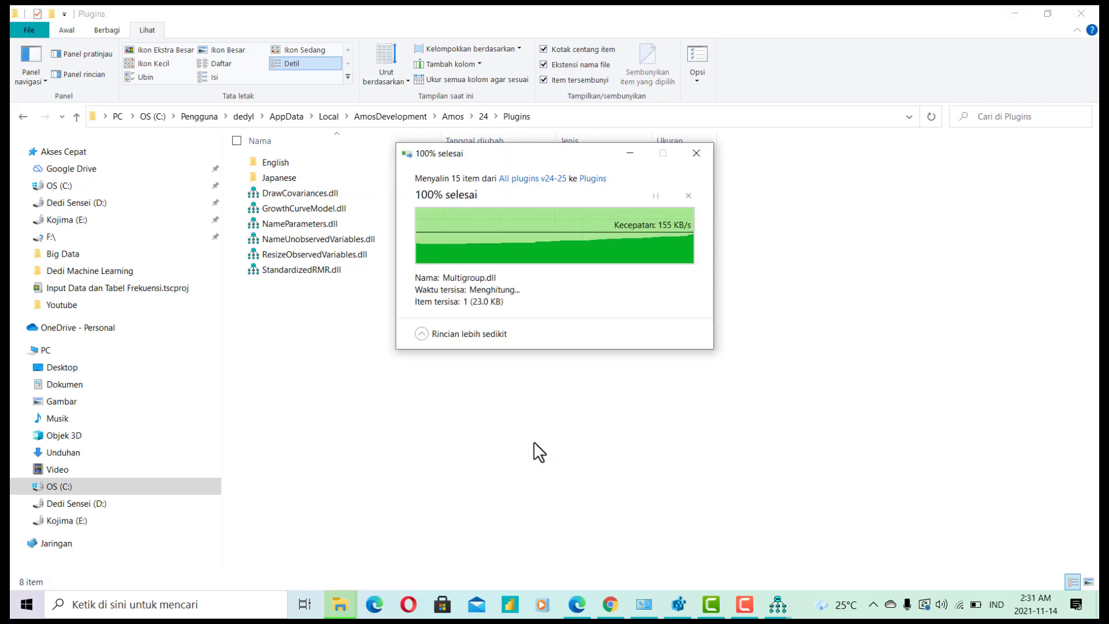
{"action": "left_click", "coordinate": [351, 521]}
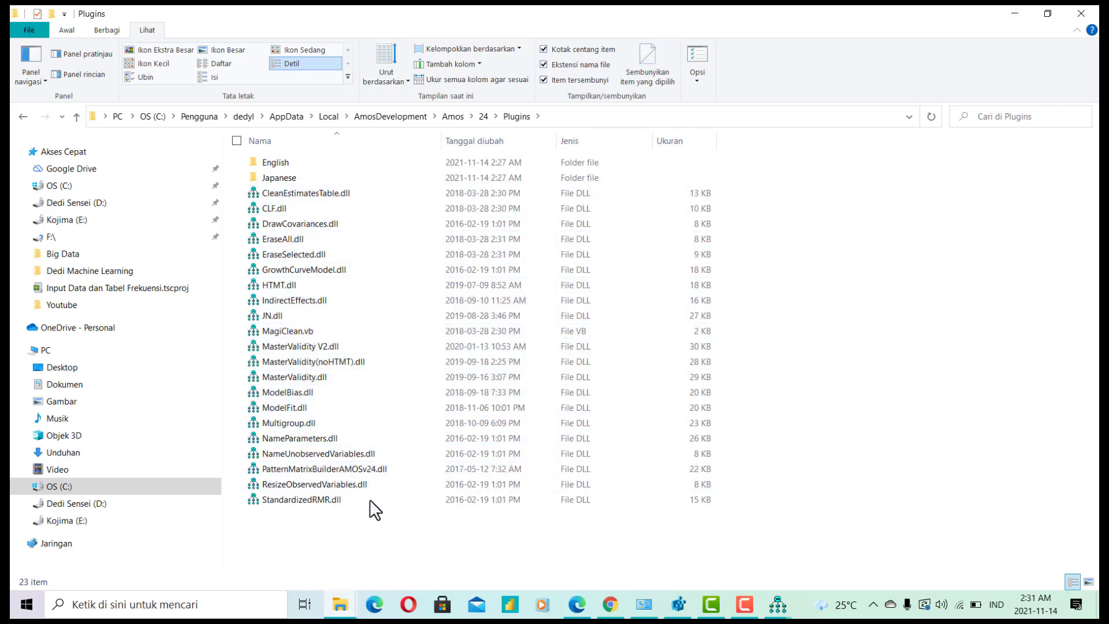
Switch to Amos Graphics, maximize its window and check which plugins are available.
{"action": "mouse_move", "coordinate": [644, 616]}
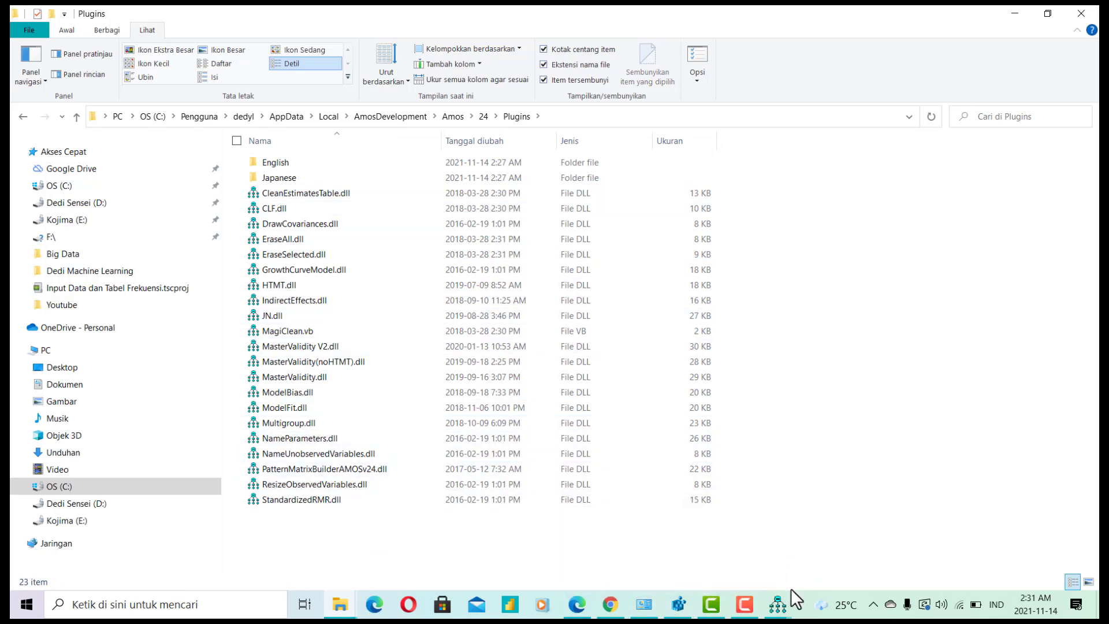
{"action": "mouse_move", "coordinate": [785, 617]}
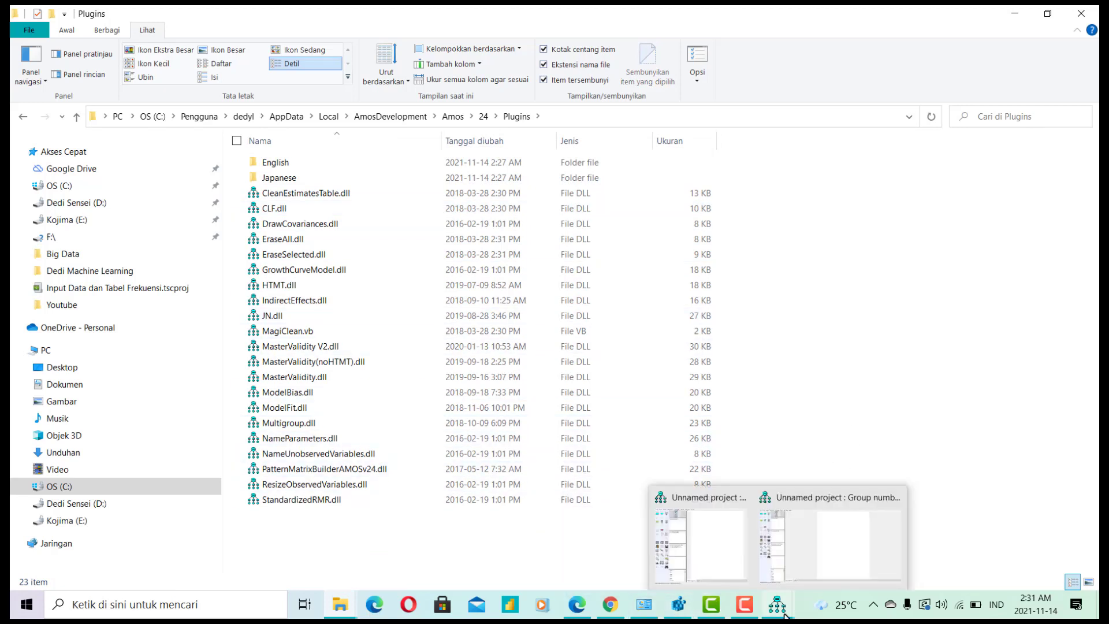
{"action": "left_click", "coordinate": [779, 574]}
{"action": "left_click", "coordinate": [792, 72]}
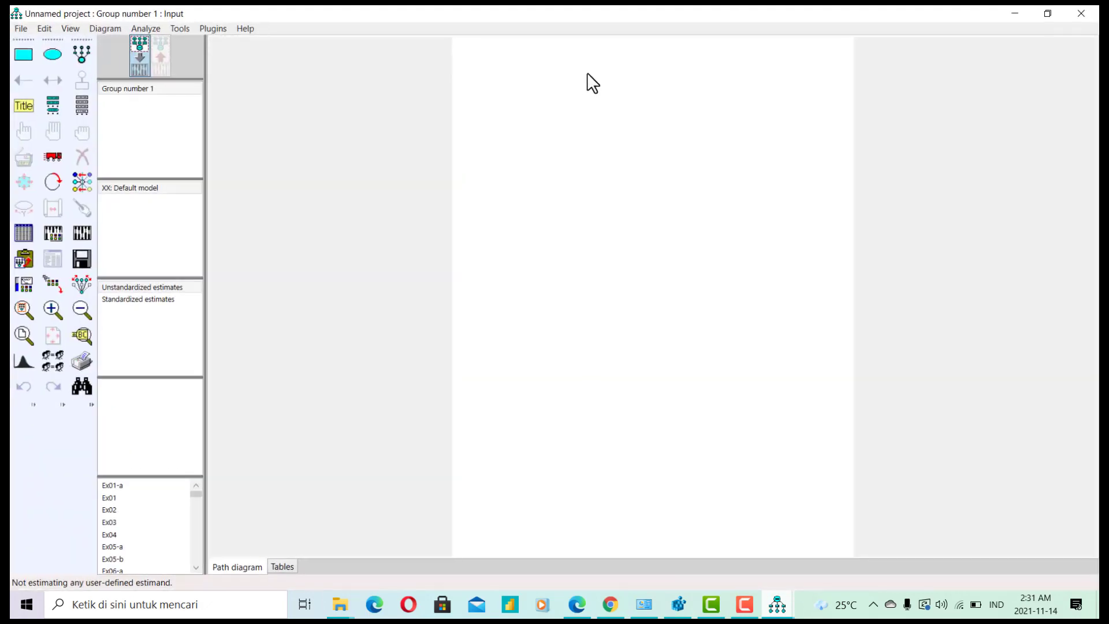
{"action": "left_click", "coordinate": [228, 27]}
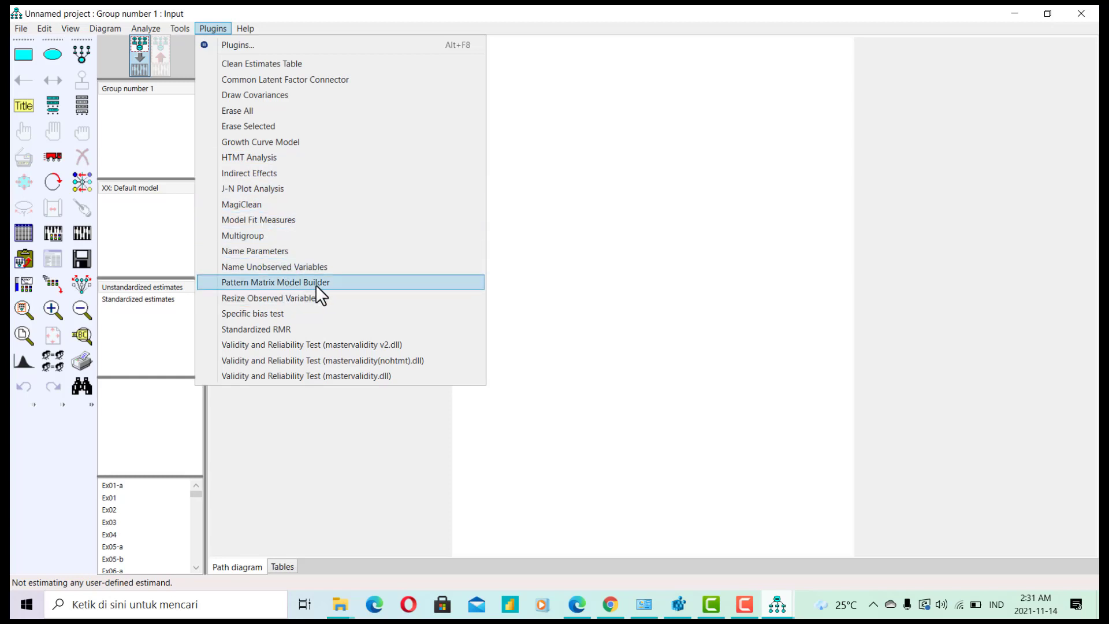
{"action": "left_click", "coordinate": [684, 264]}
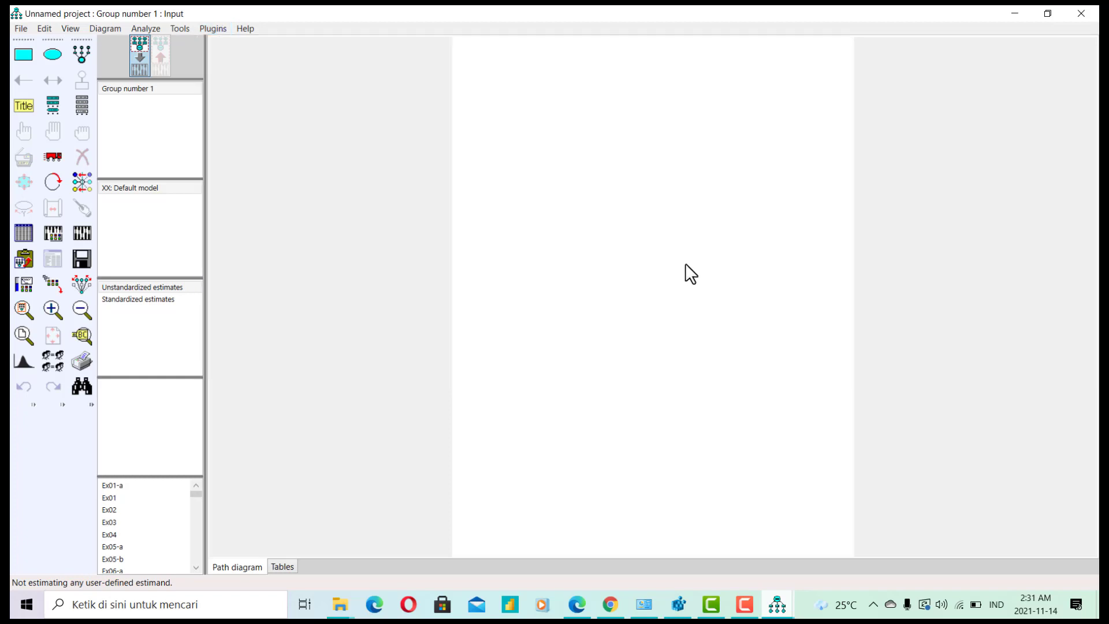